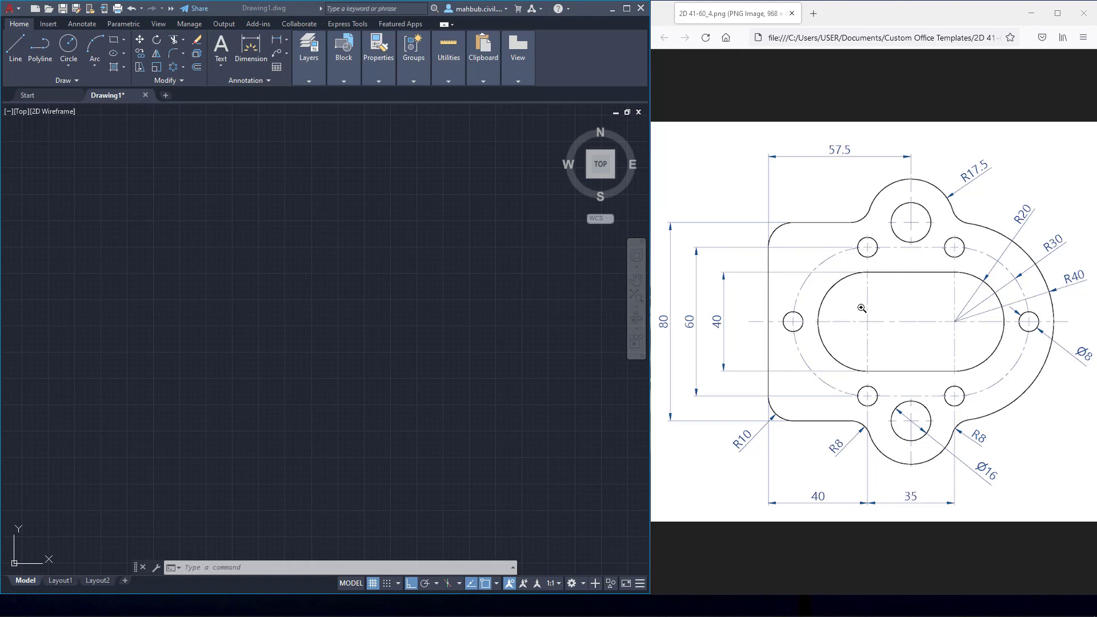
Draw a circle with a radius of 20 in the middle of the empty drawing area.
click(69, 62)
click(78, 89)
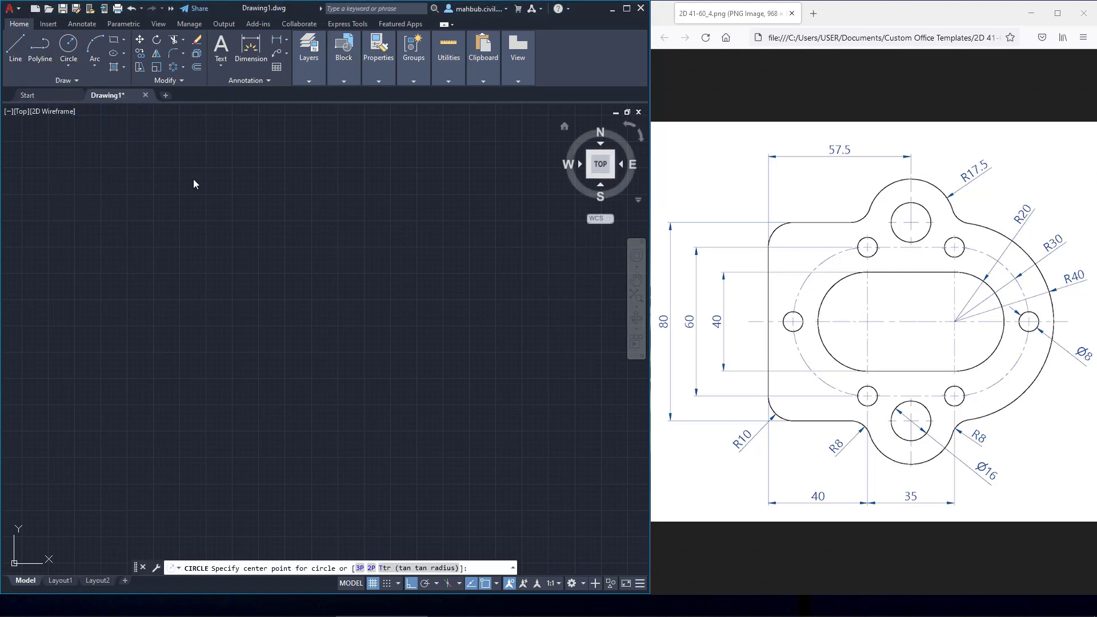
click(371, 269)
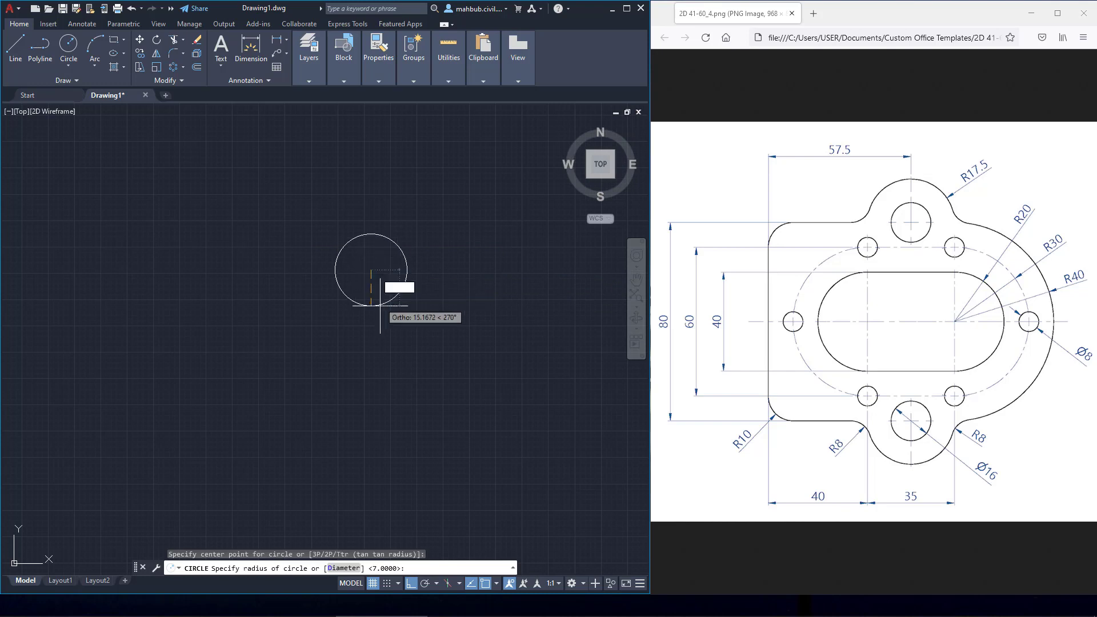
text(20)
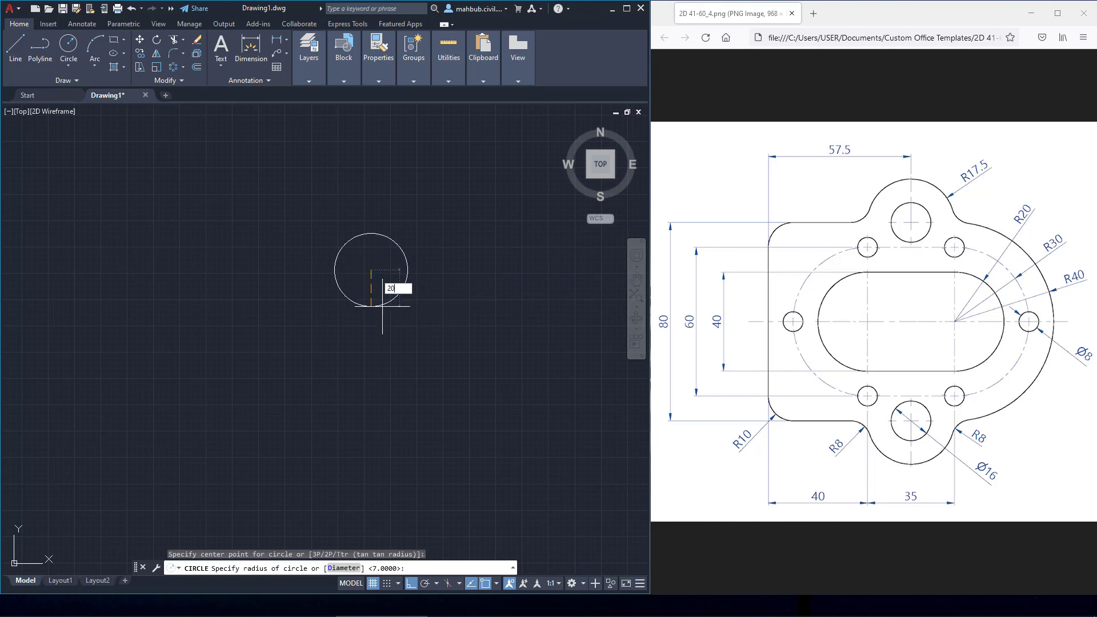
key(Return)
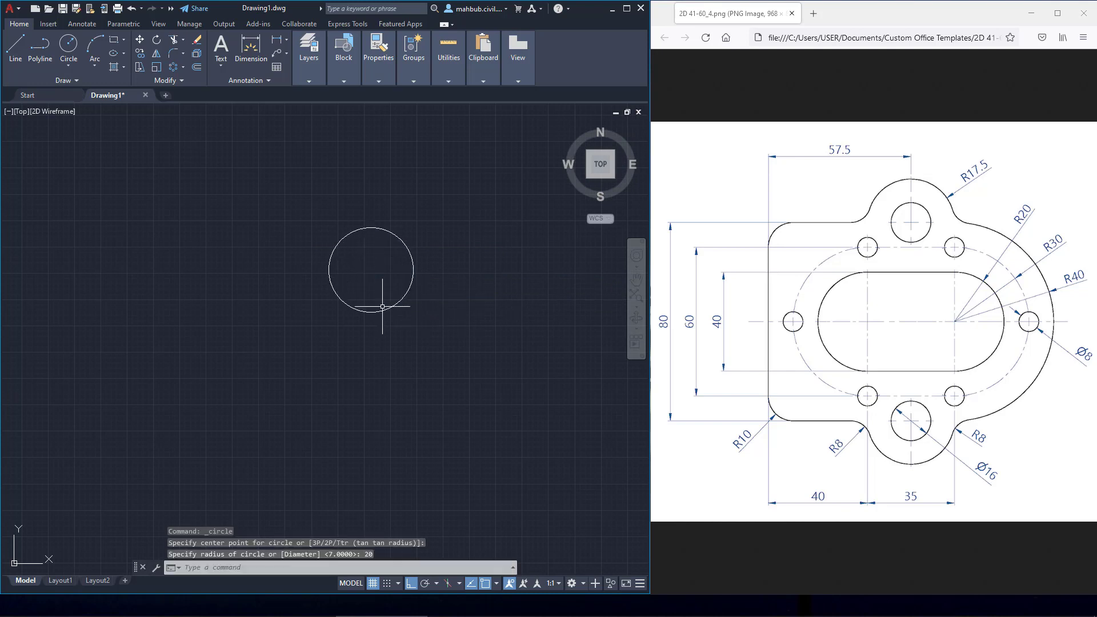
Copy the circle horizontally to the left by 35, using its centre as the base point.
click(413, 261)
click(139, 53)
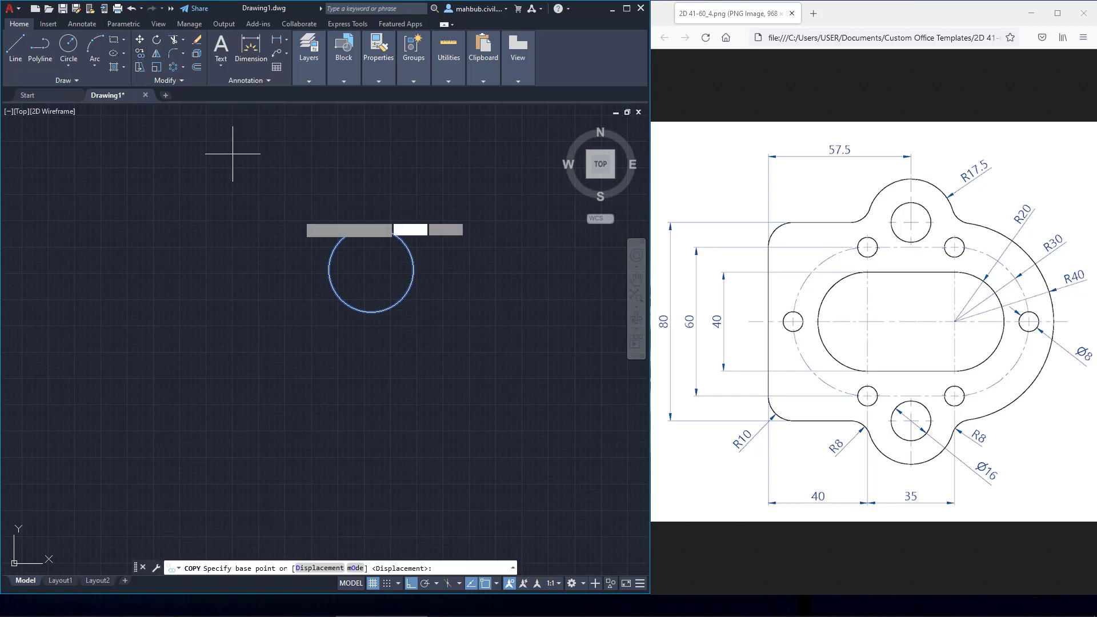
click(371, 269)
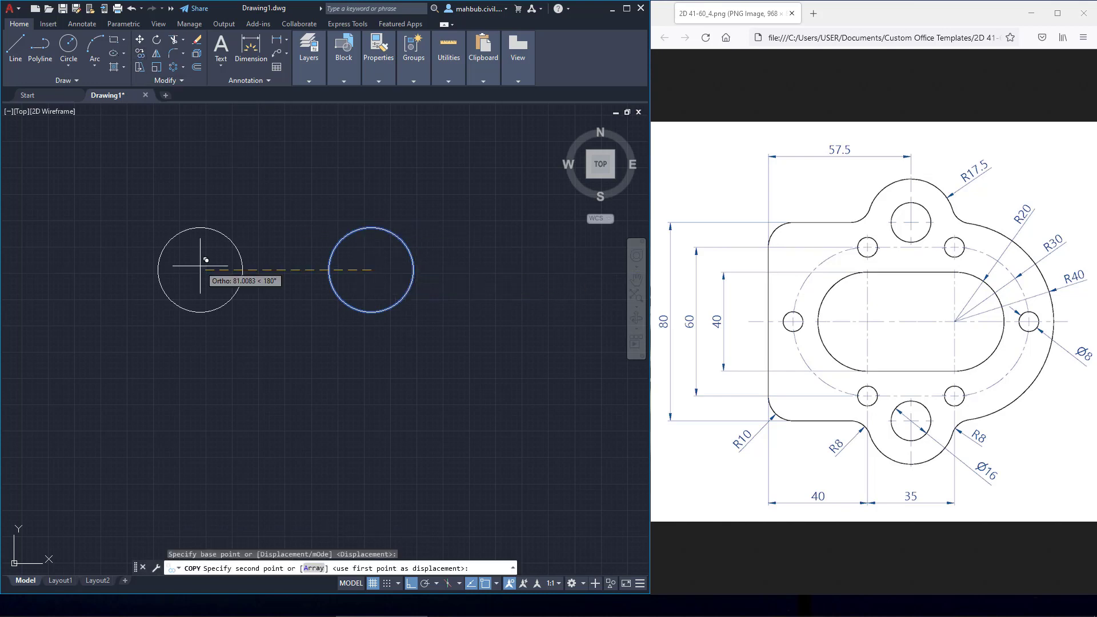
text(34)
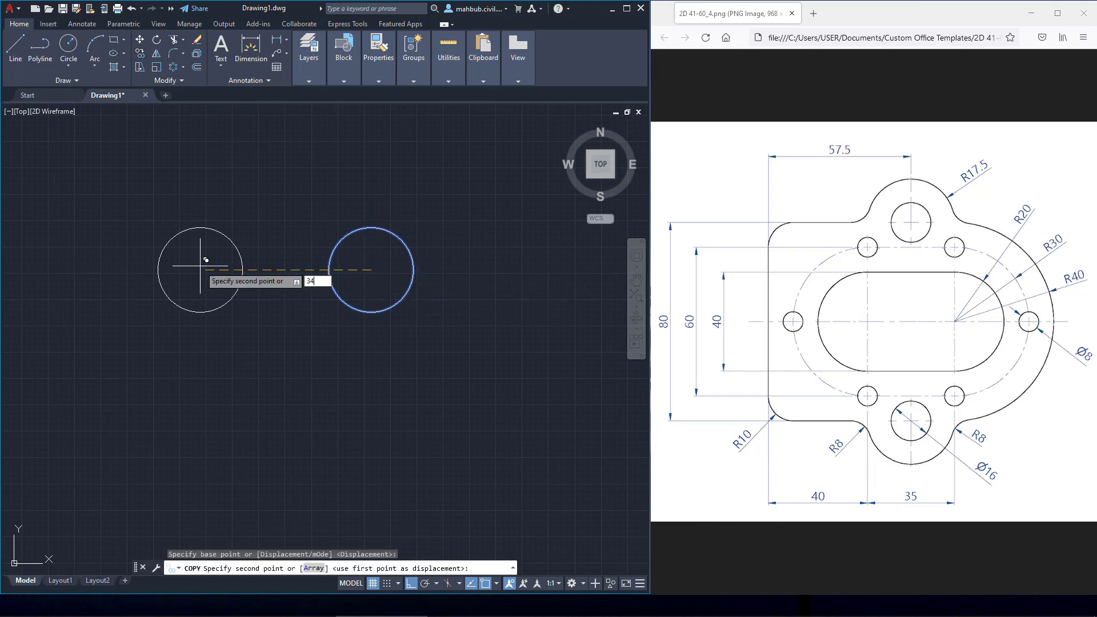
key(Return)
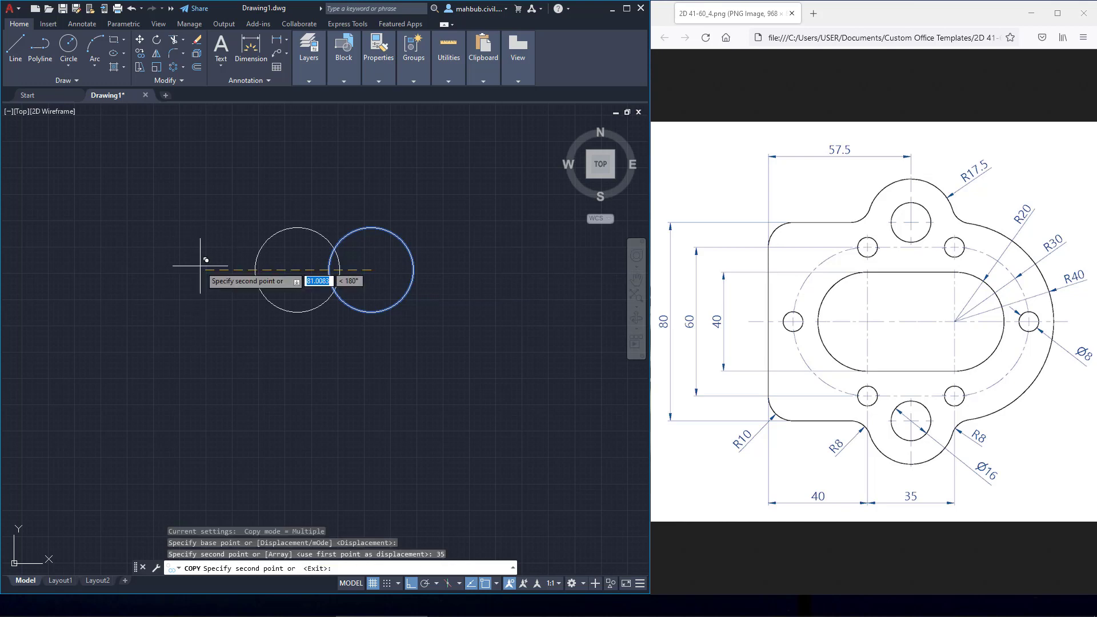
right_click(244, 190)
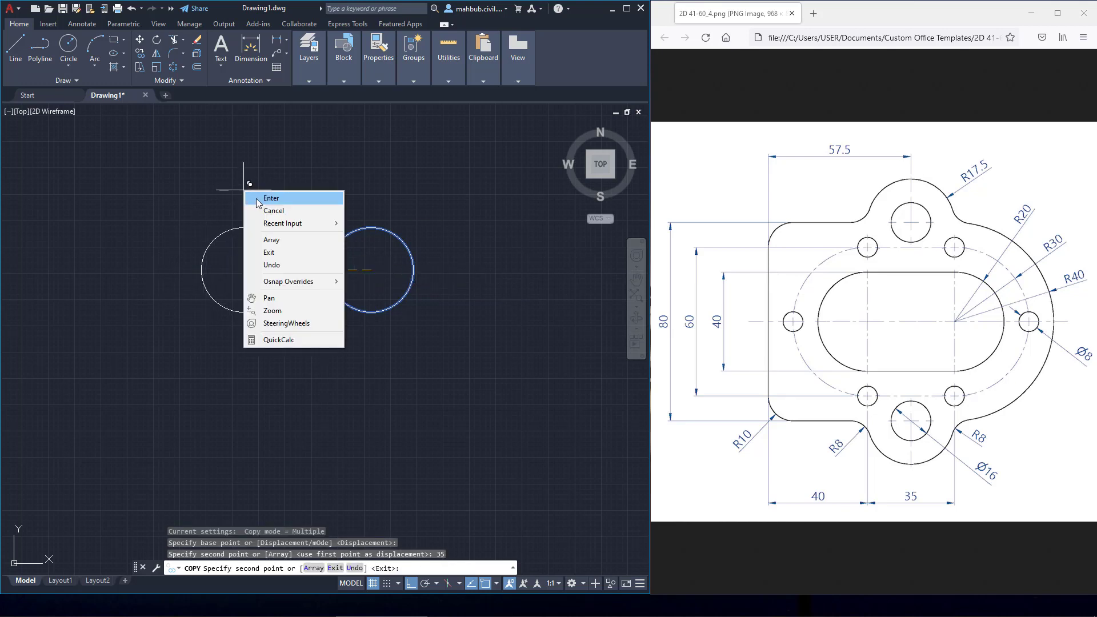
click(269, 197)
Draw a horizontal line connecting the top quadrant points of the two circles.
scroll(327, 261, up, 2)
middle_drag(373, 252, 360, 283)
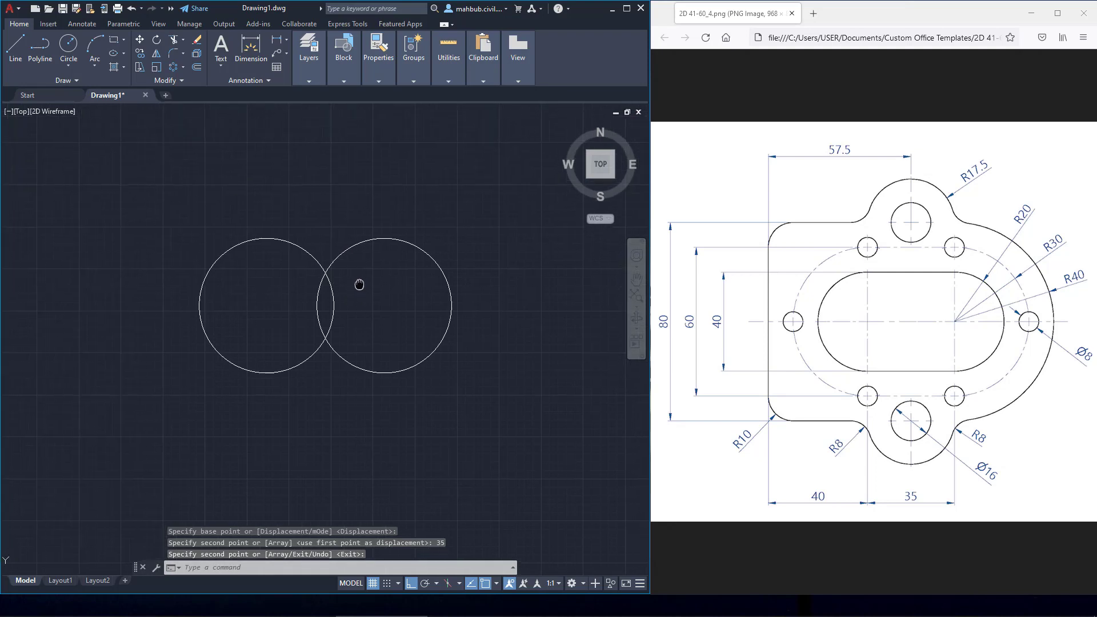
click(16, 49)
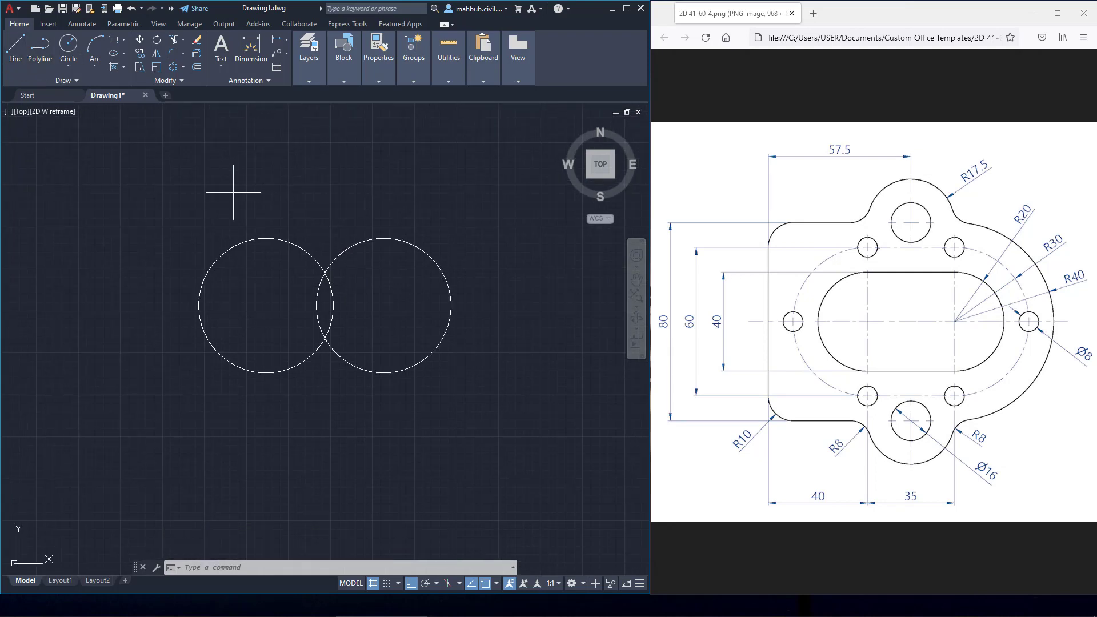
click(266, 238)
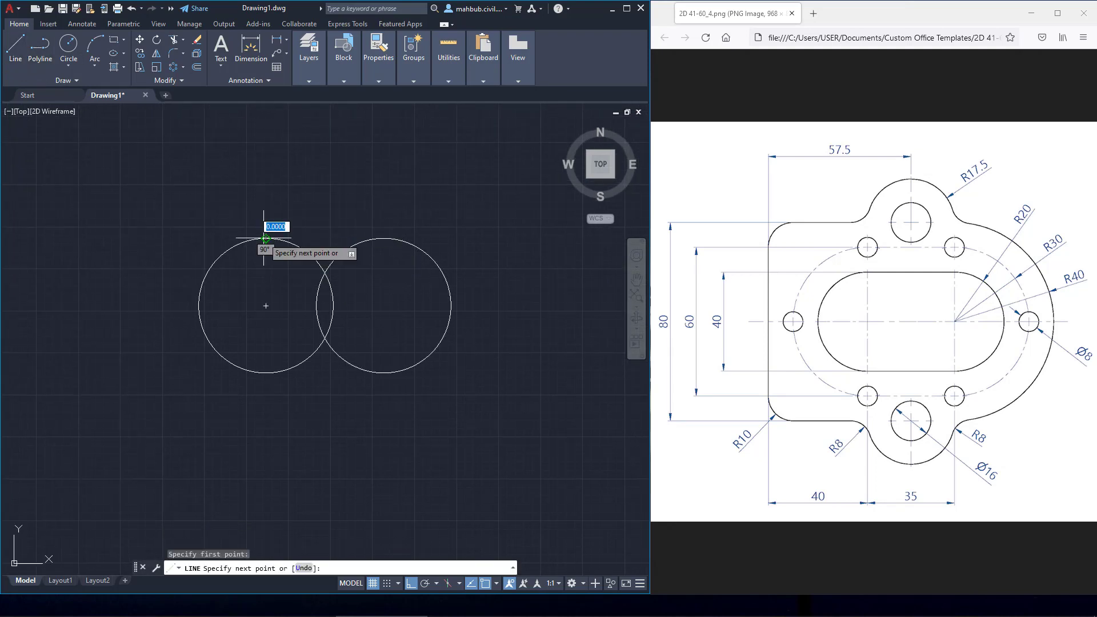
click(383, 239)
right_click(391, 157)
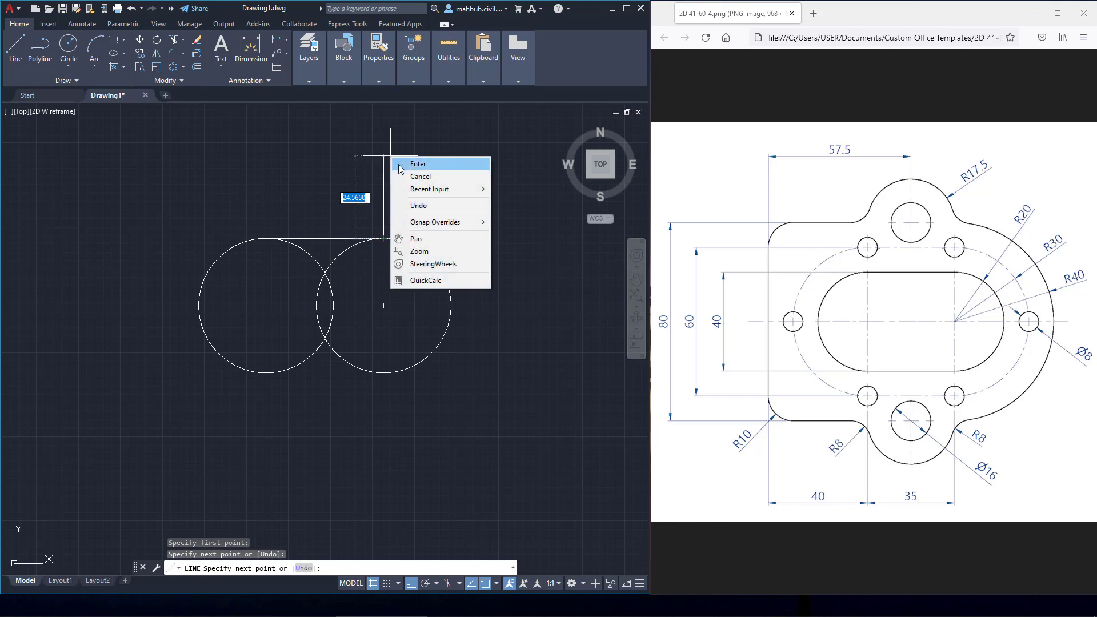
click(417, 164)
Draw a horizontal line connecting the bottom quadrant points of the two circles.
key(Return)
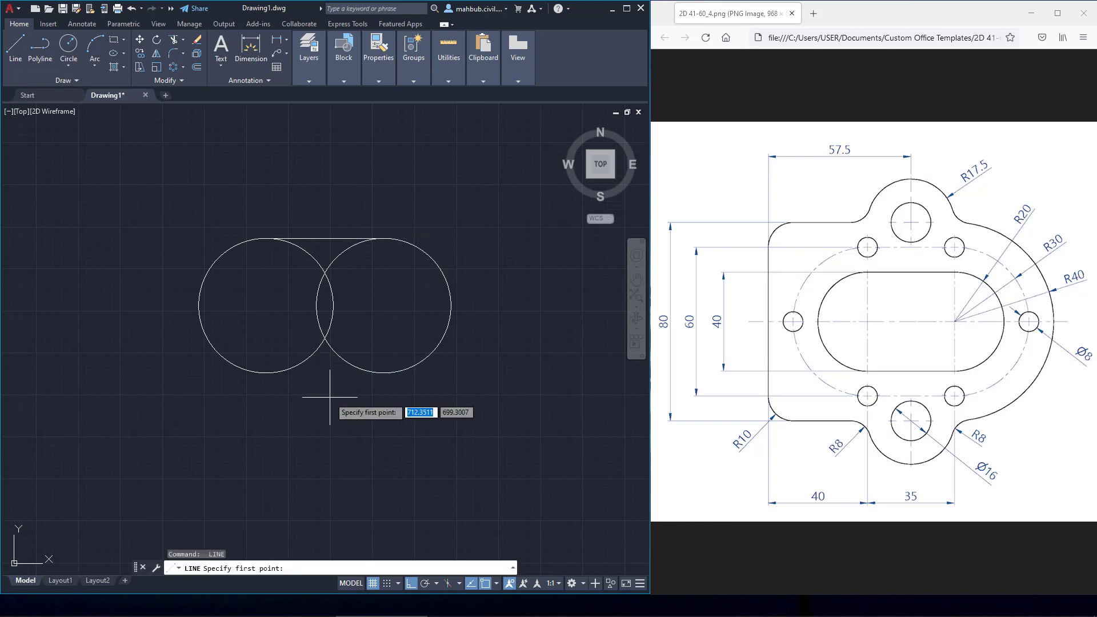
click(266, 372)
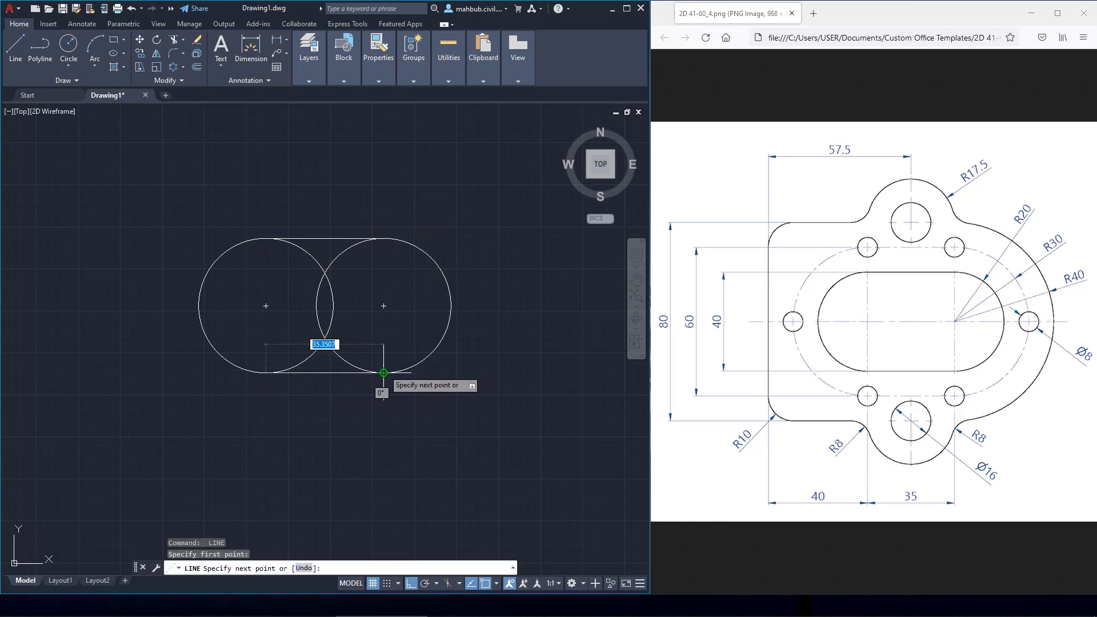
click(383, 372)
right_click(447, 357)
click(473, 364)
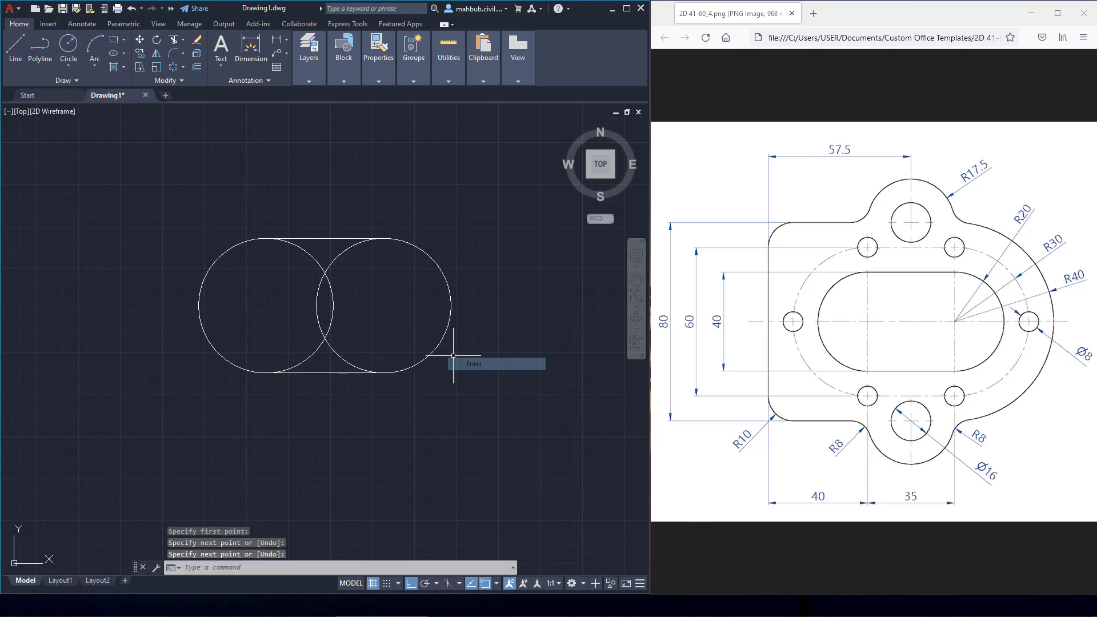
Trim away the inner arcs of both overlapping circles to leave a rounded slot outline.
click(173, 39)
drag(273, 298, 355, 300)
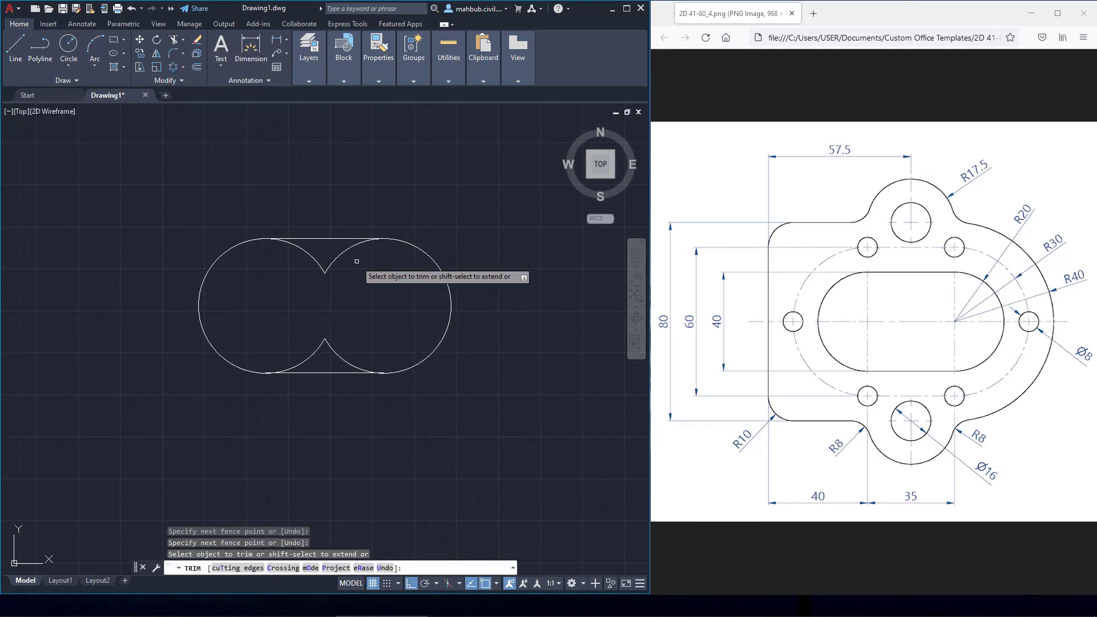
drag(355, 257, 273, 259)
mouse_move(319, 311)
mouse_down()
mouse_move(360, 359)
mouse_move(290, 357)
mouse_move(292, 312)
mouse_up()
right_click(290, 309)
click(291, 309)
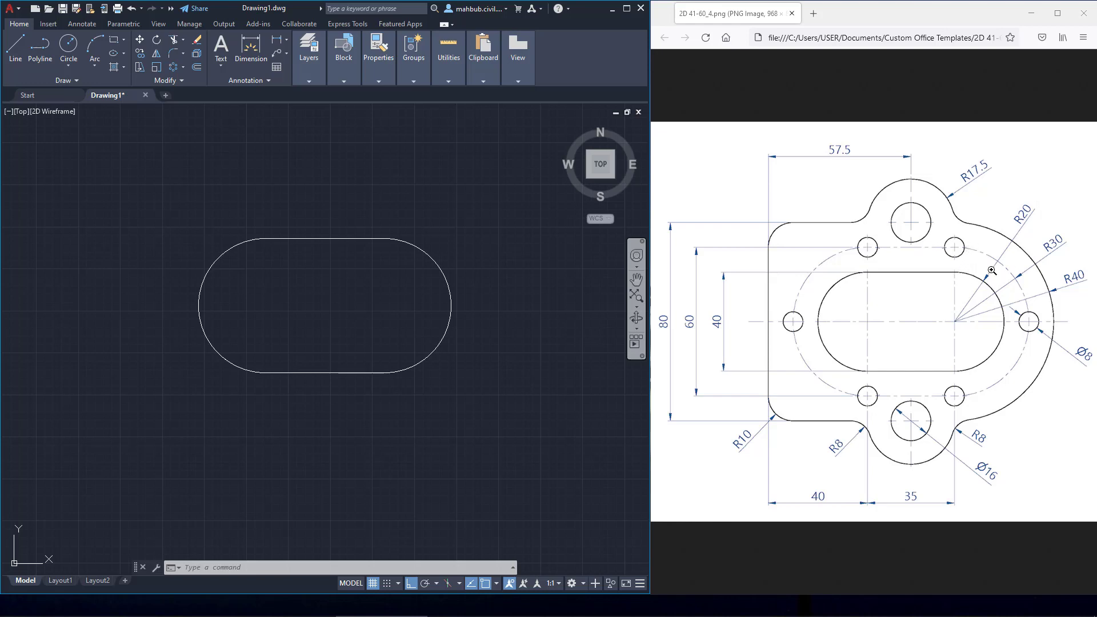
Join the slot's two arcs and two lines into a single polyline.
click(488, 216)
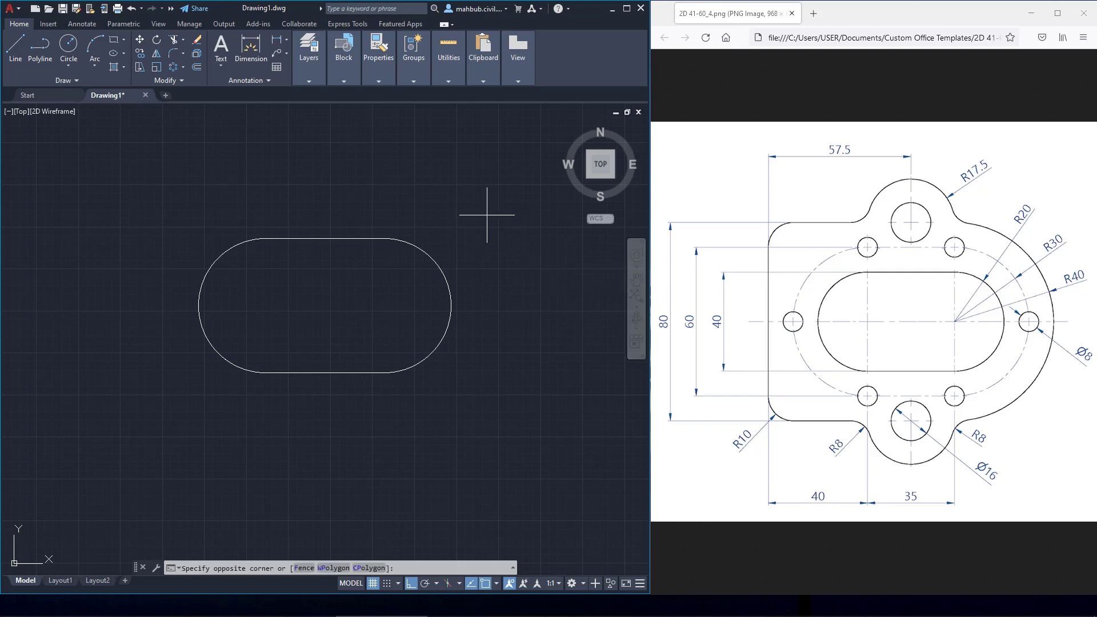
click(141, 402)
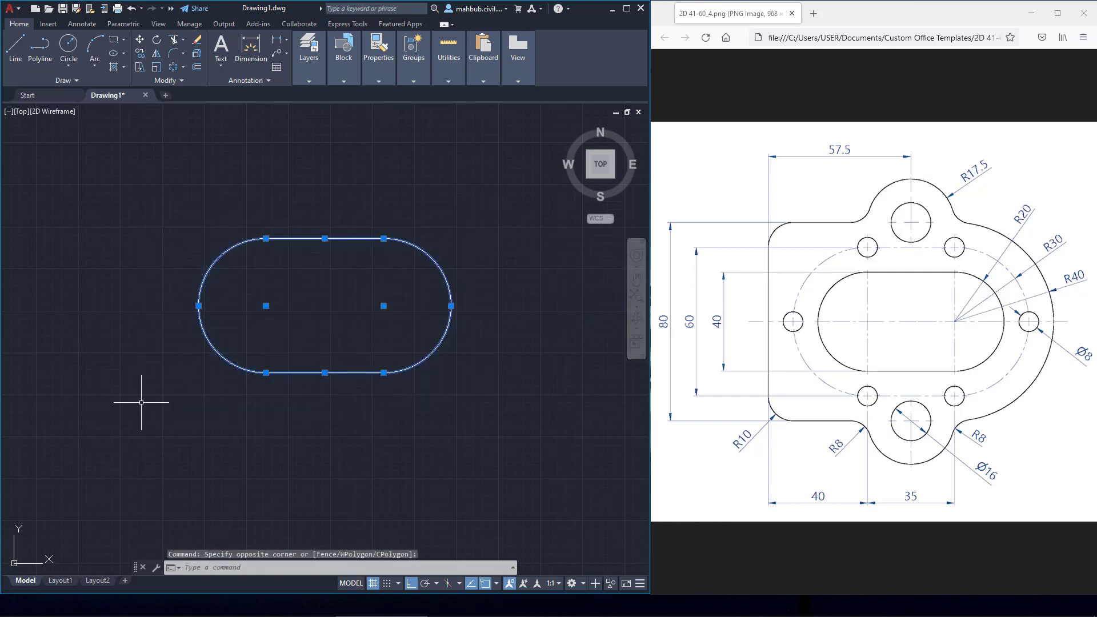
text(join)
key(Return)
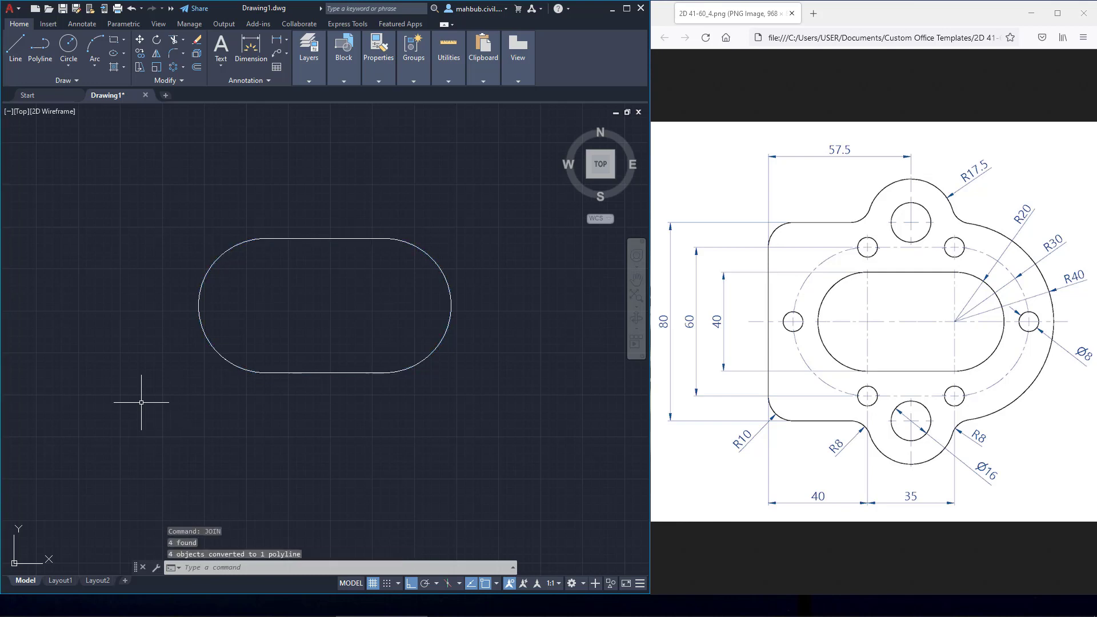
Offset the slot polyline outward by 10.
click(199, 68)
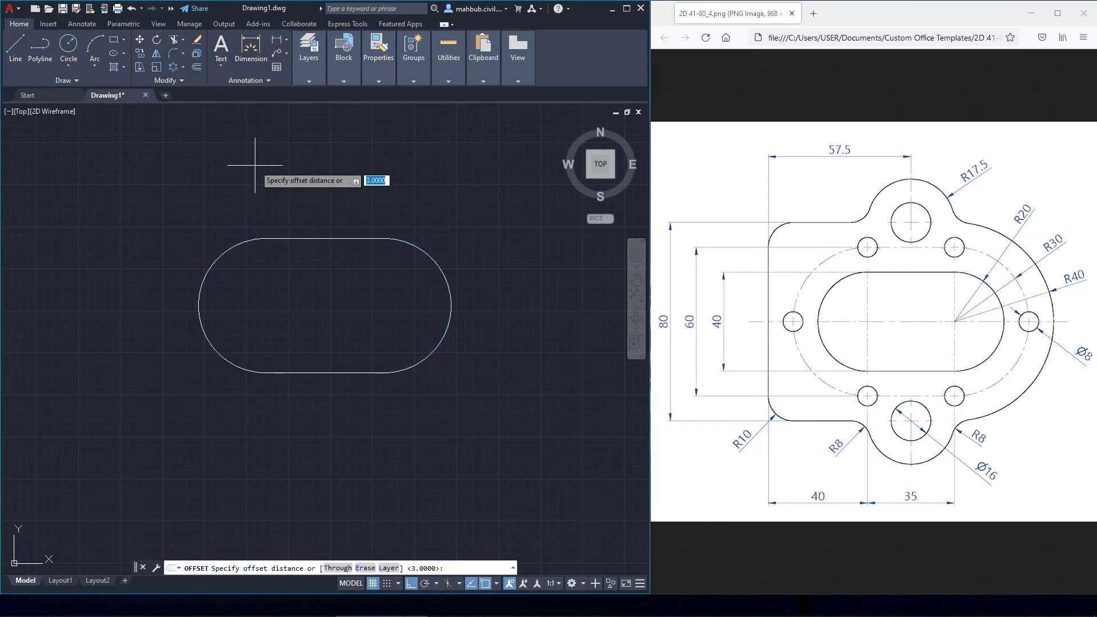
text(10)
key(Return)
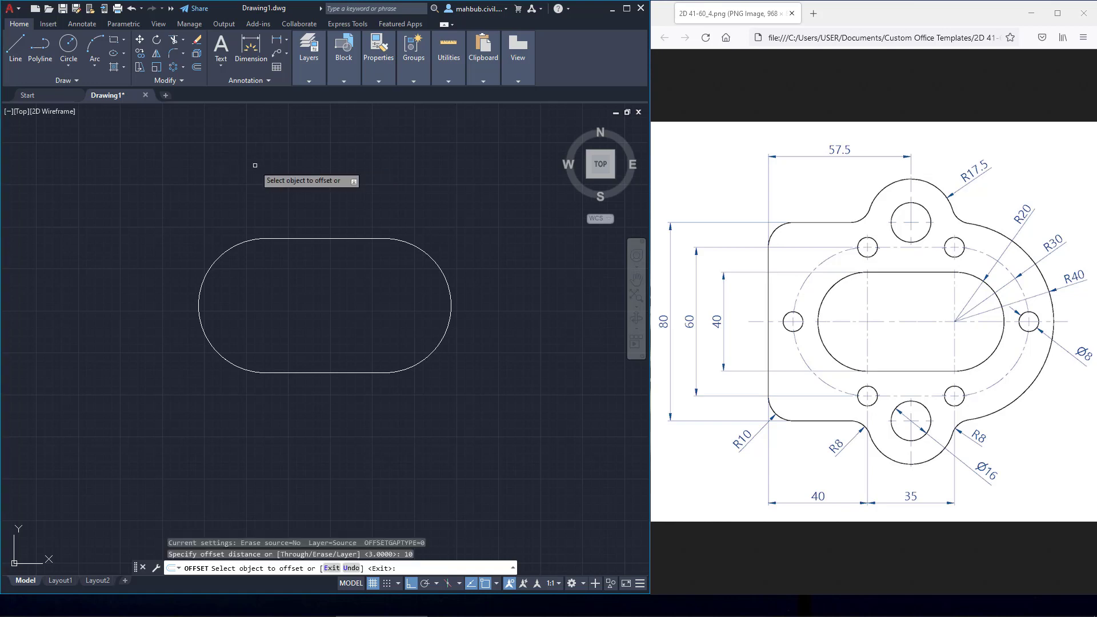
click(296, 238)
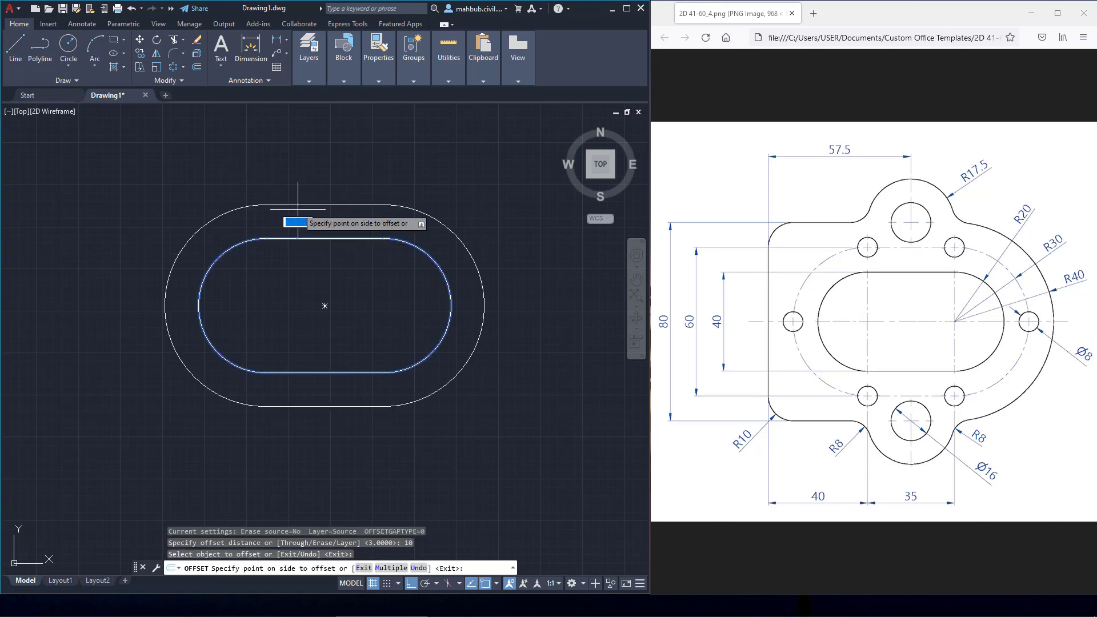
click(295, 184)
right_click(298, 184)
click(314, 192)
Draw a circle of diameter 8 centred on the rightmost point of the outer slot outline.
scroll(320, 191, down, 2)
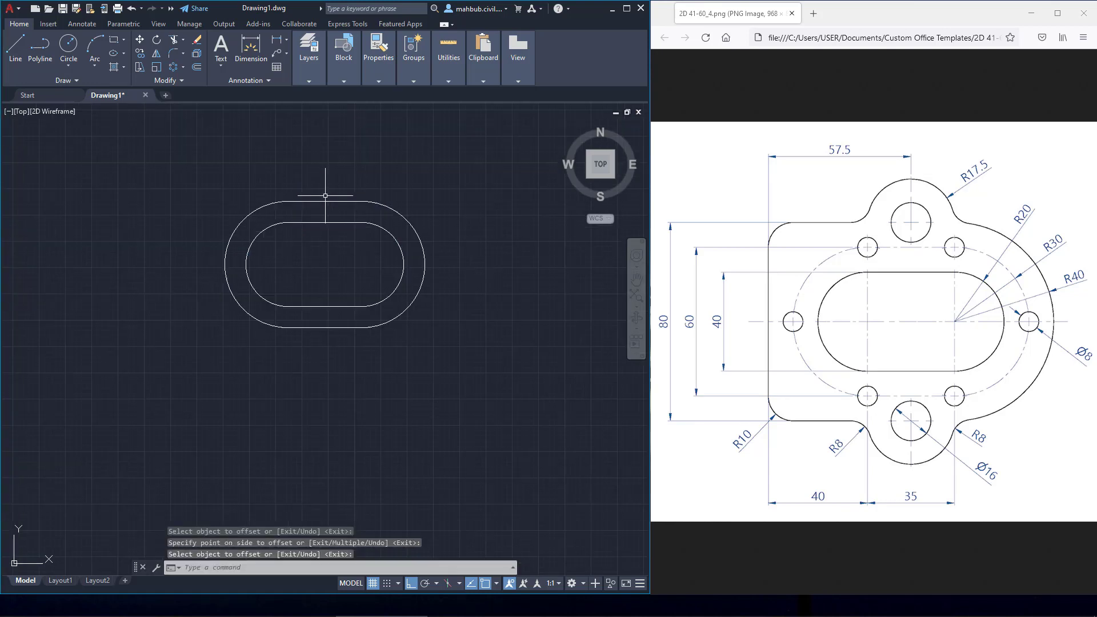
scroll(342, 217, up, 1)
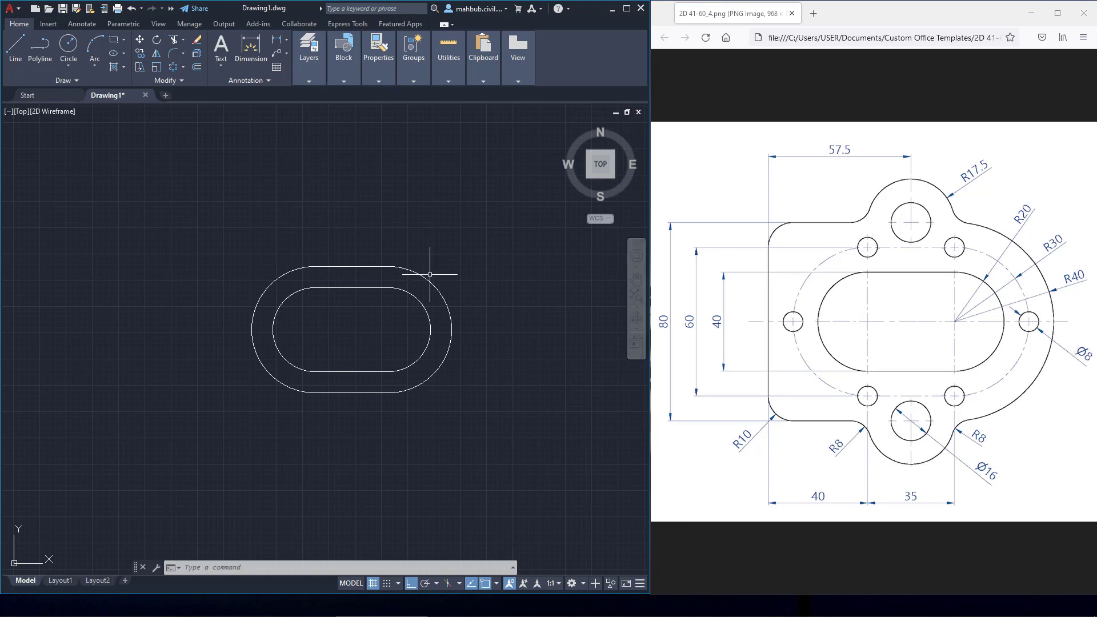
click(74, 66)
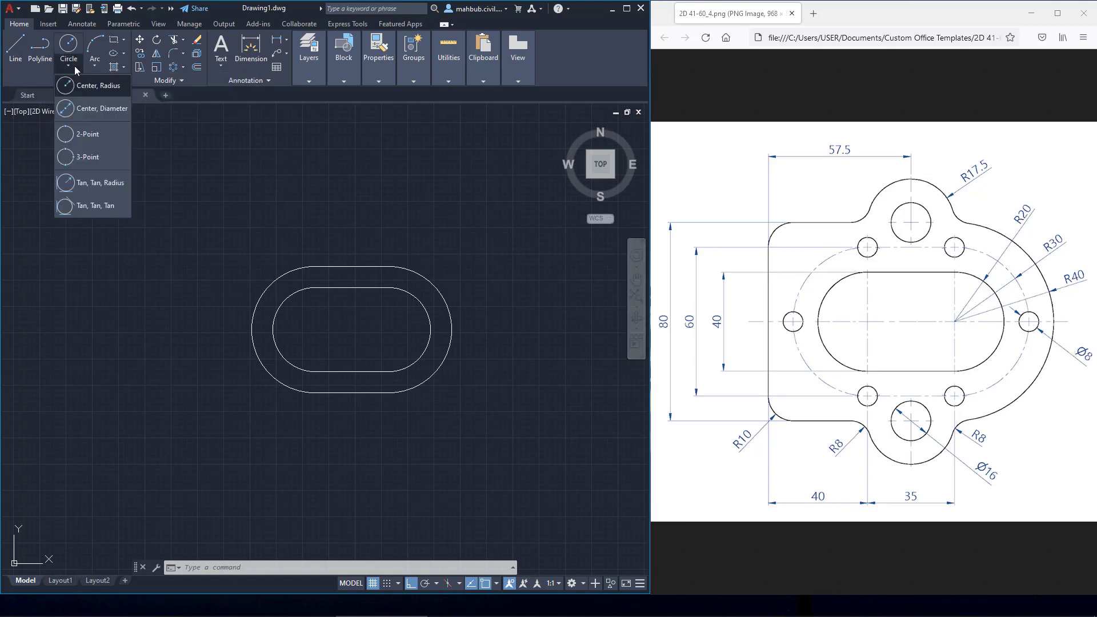
key(Escape)
text(c)
key(Return)
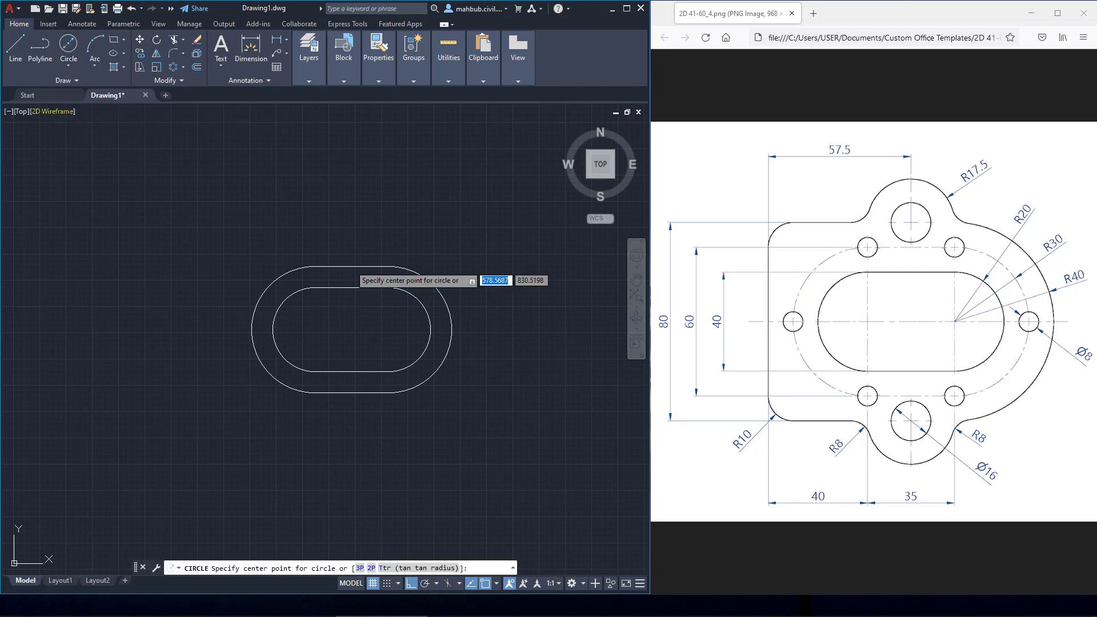
click(451, 329)
text(d)
key(Return)
text(8)
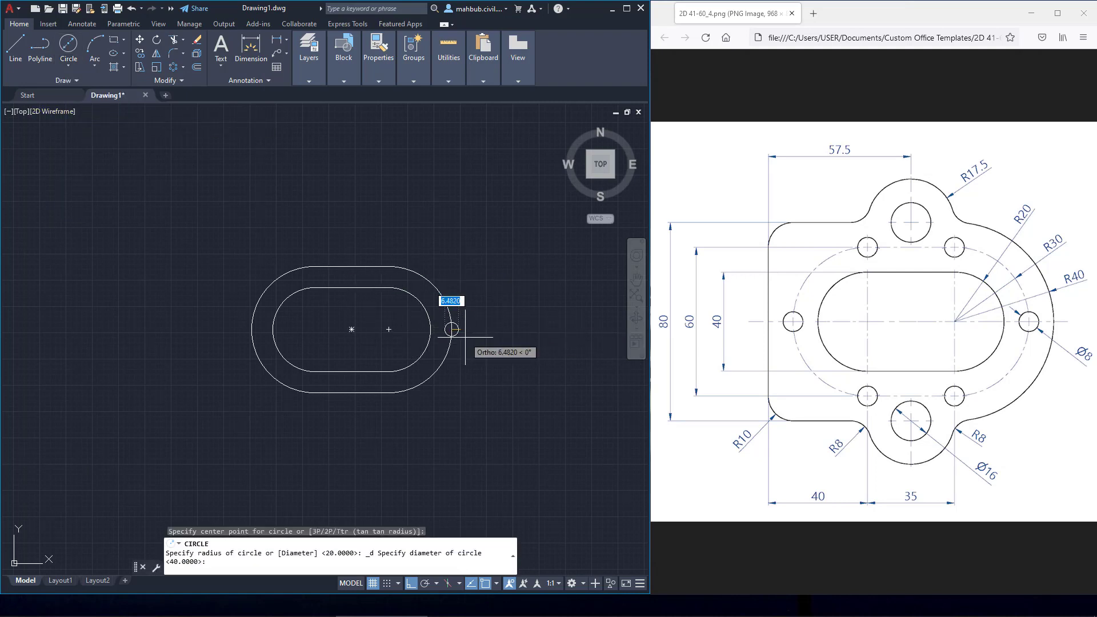
key(Return)
Copy the 8 diameter circle by its centre to the outer slot outline's four arc-line junctions and its leftmost point.
scroll(435, 342, up, 4)
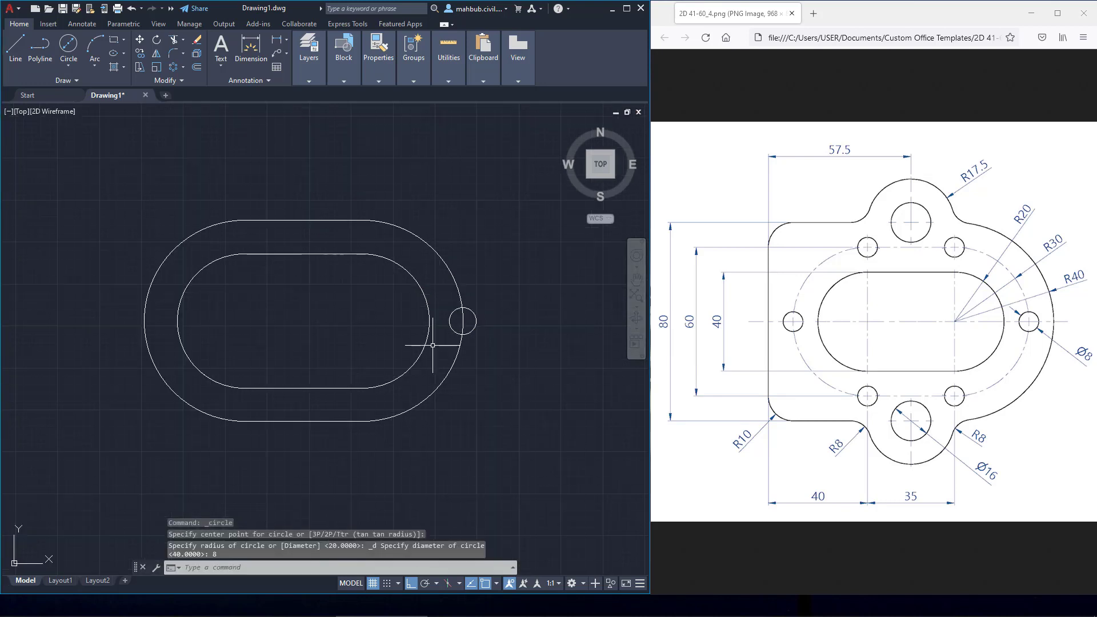
mouse_move(292, 290)
middle_down()
mouse_move(400, 303)
mouse_move(345, 282)
middle_up()
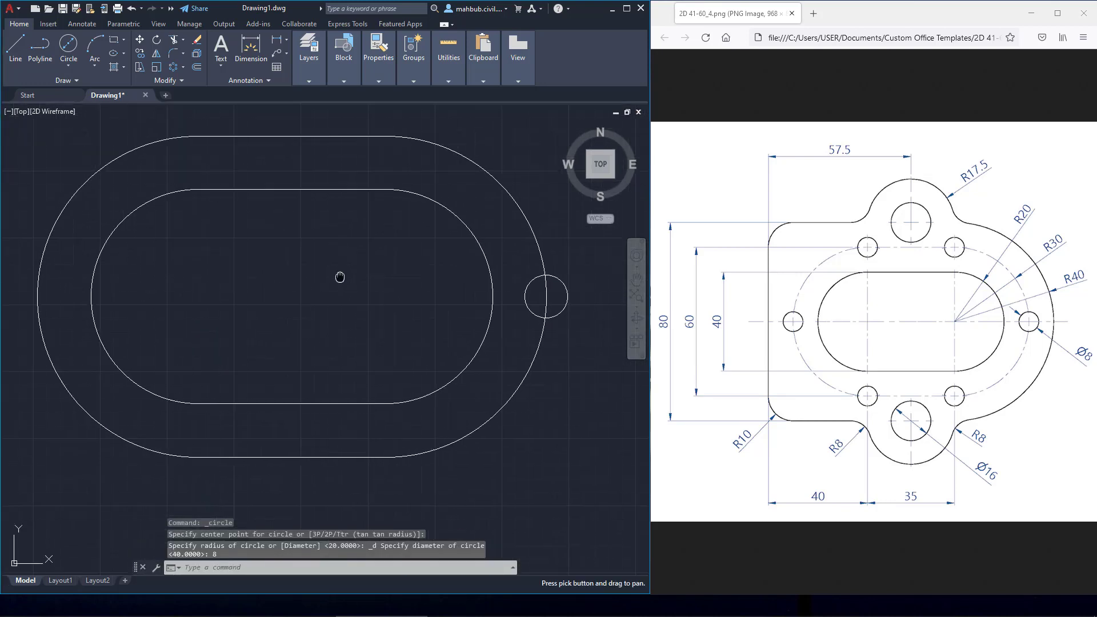
click(525, 294)
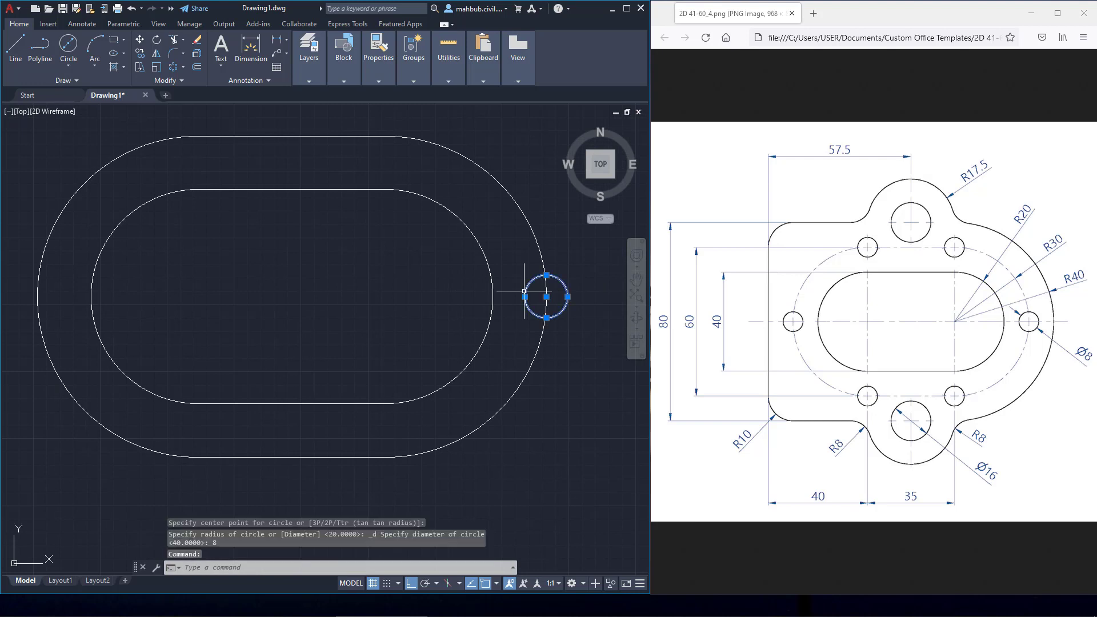
click(139, 52)
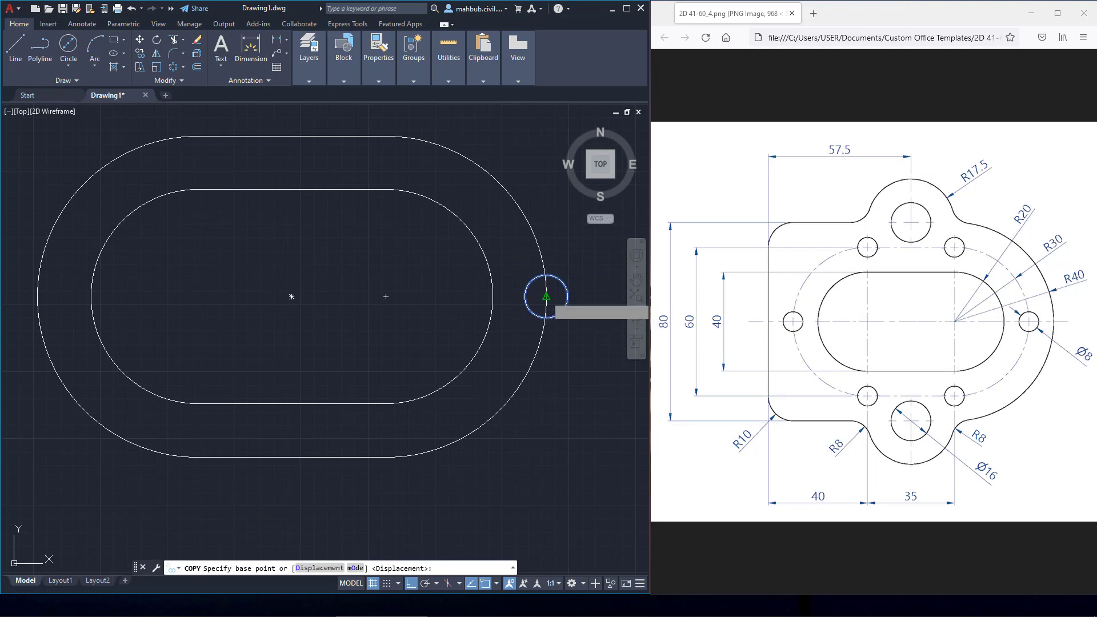
click(546, 297)
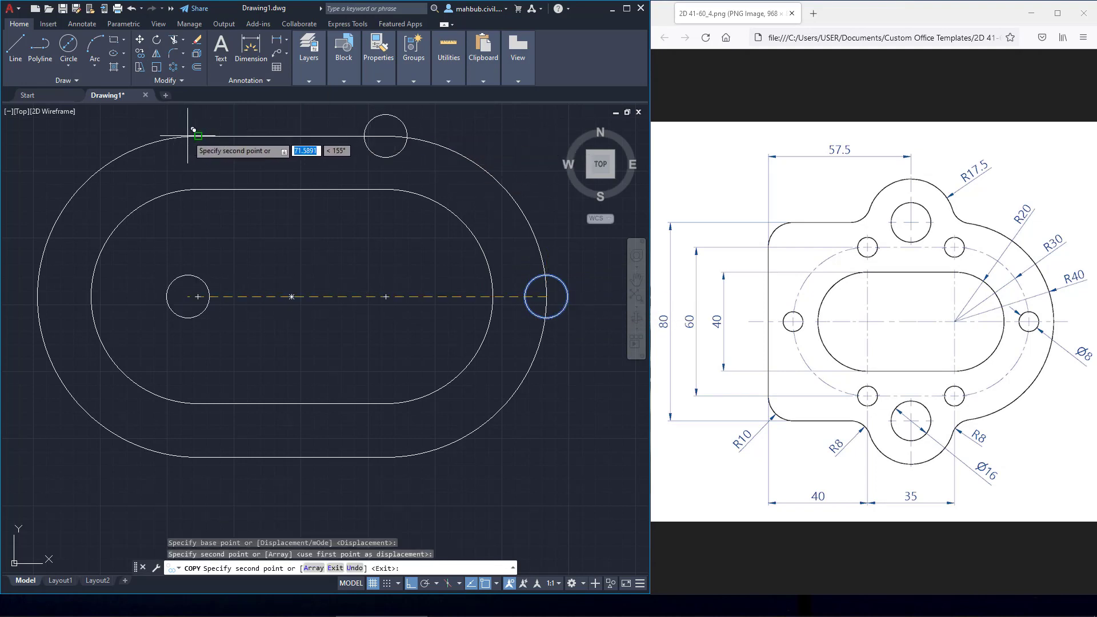
key(F8)
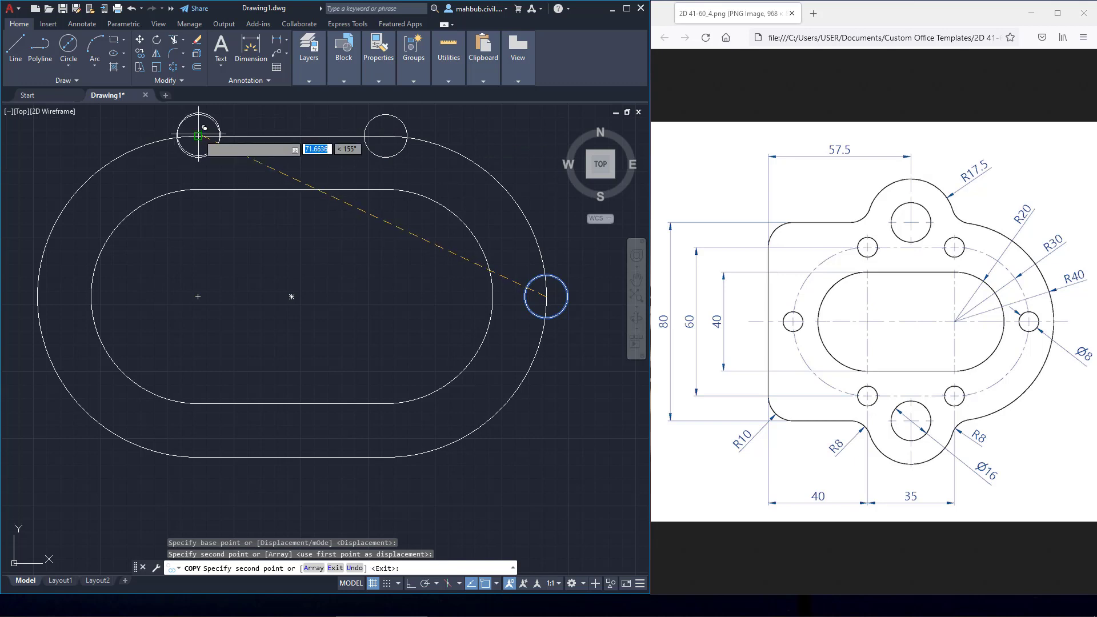
click(198, 457)
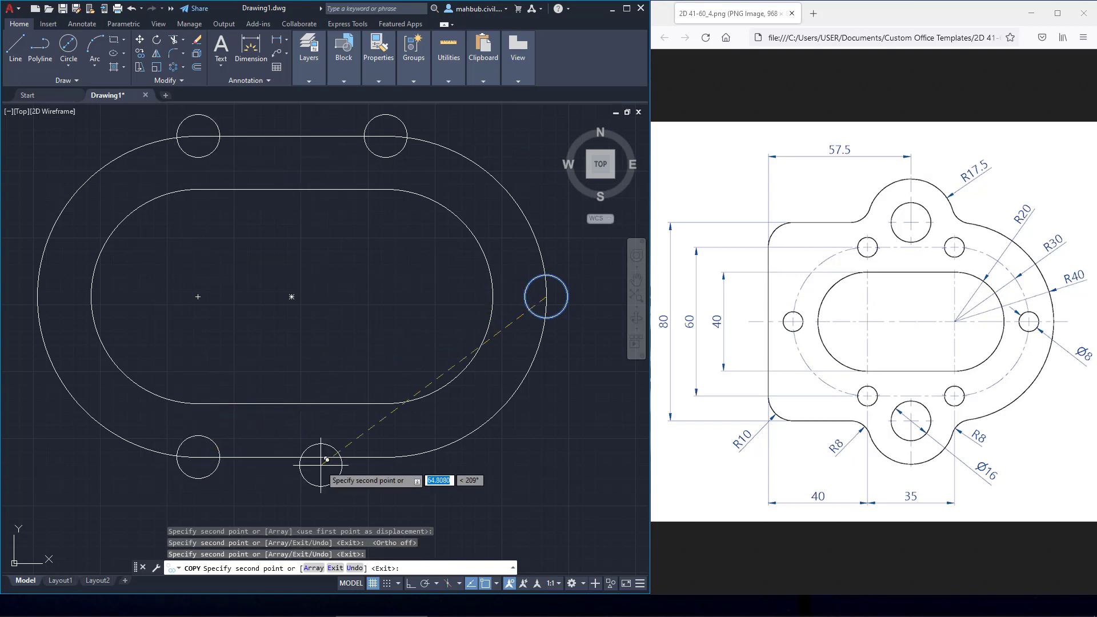
click(385, 457)
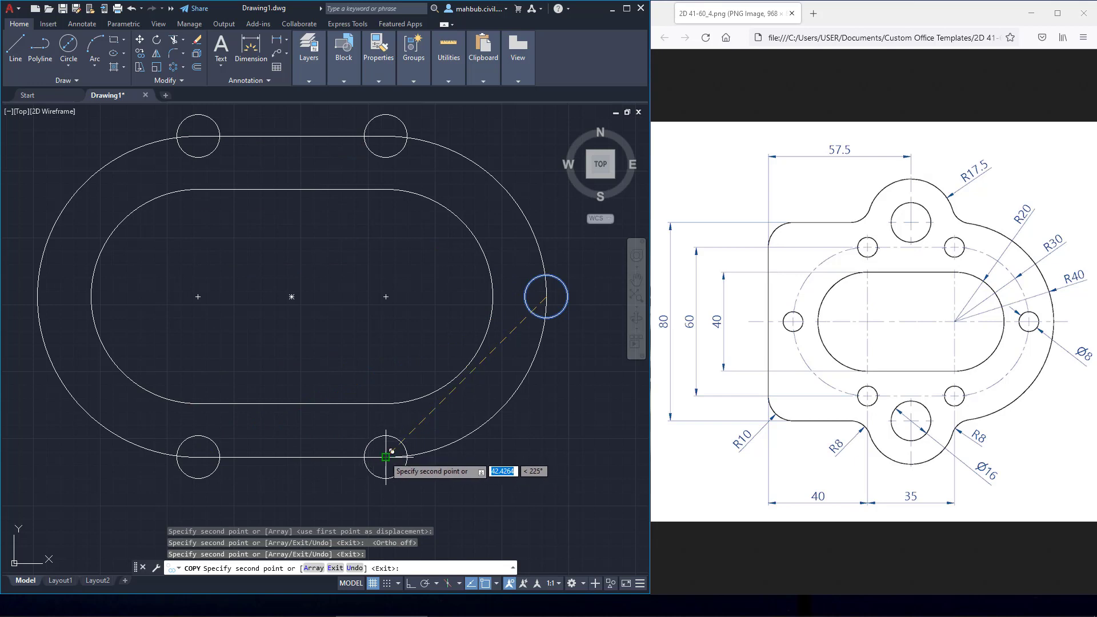
click(38, 295)
right_click(227, 257)
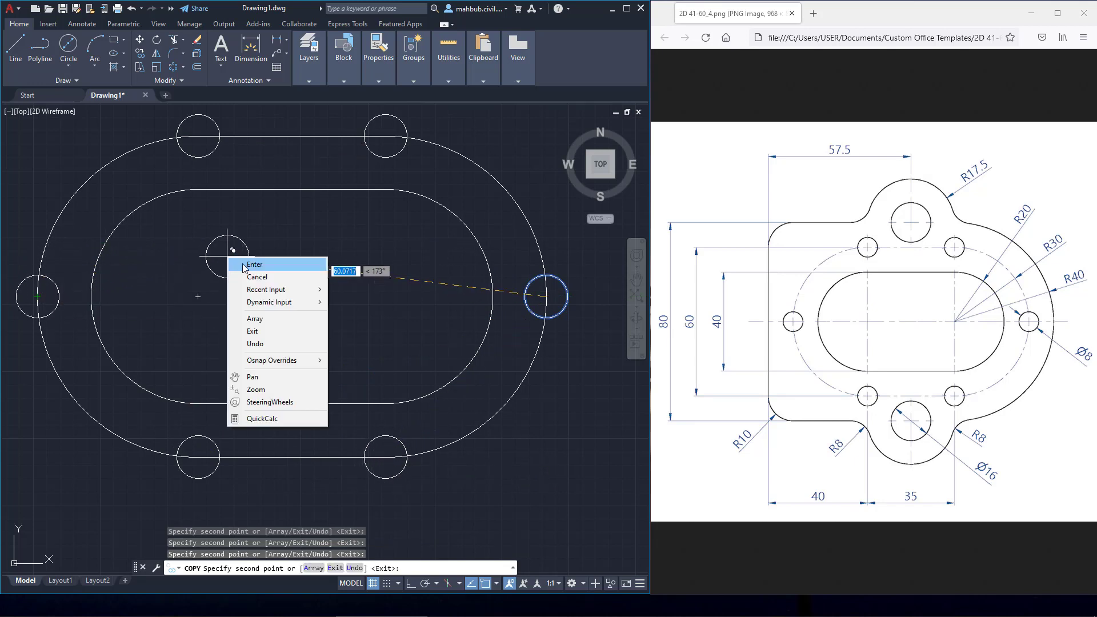
click(254, 265)
Offset the slot outline that passes through the small circles outward by 10.
scroll(244, 240, down, 4)
scroll(245, 239, up, 2)
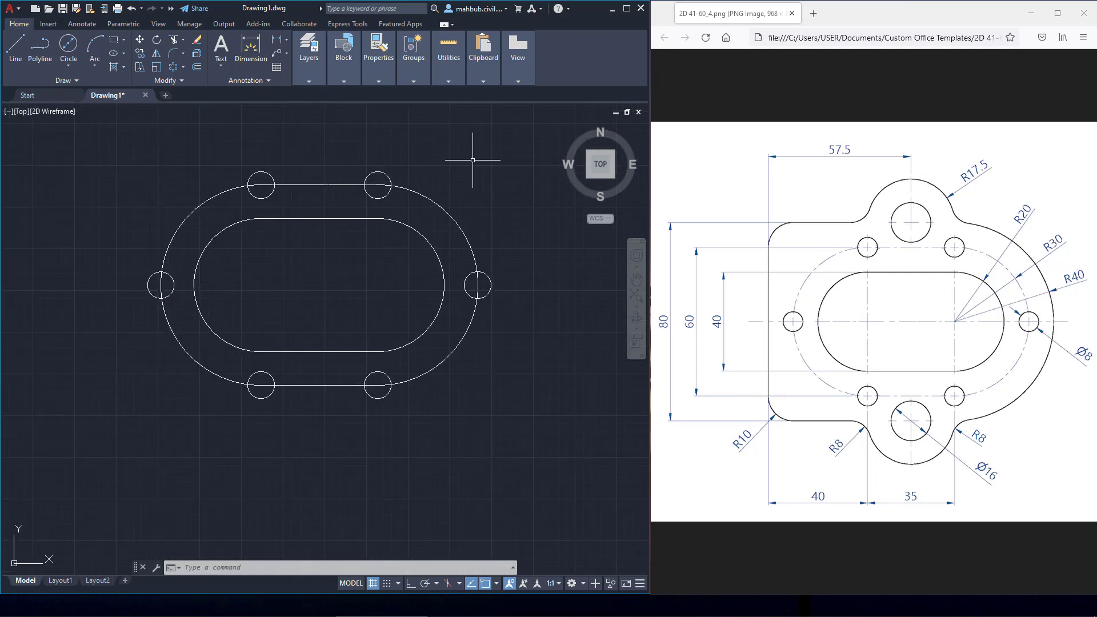
middle_drag(472, 160, 460, 214)
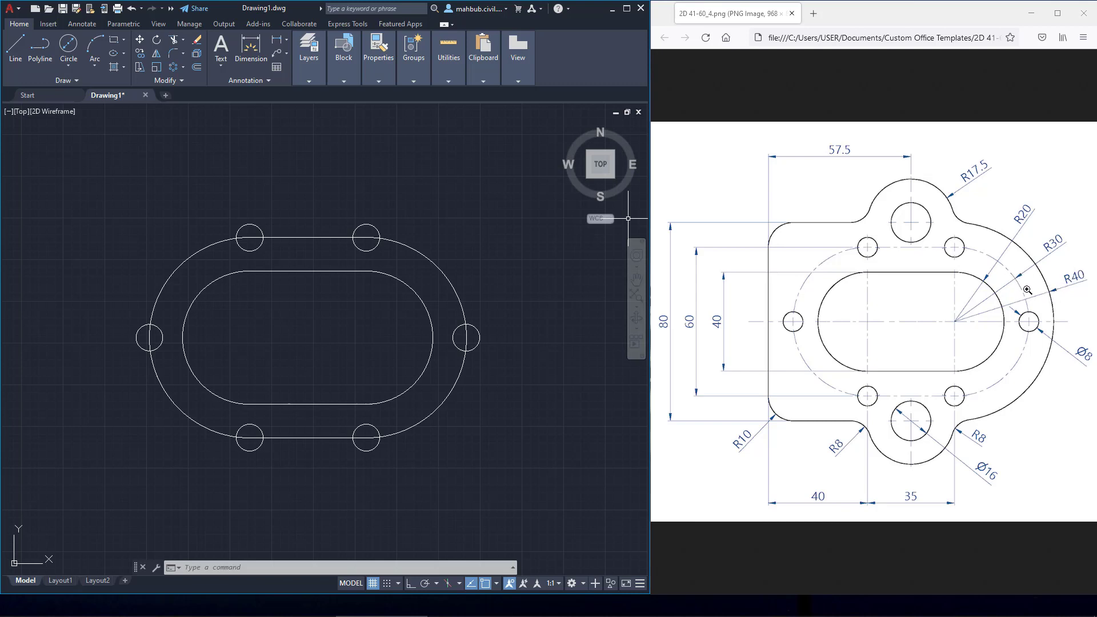
click(197, 67)
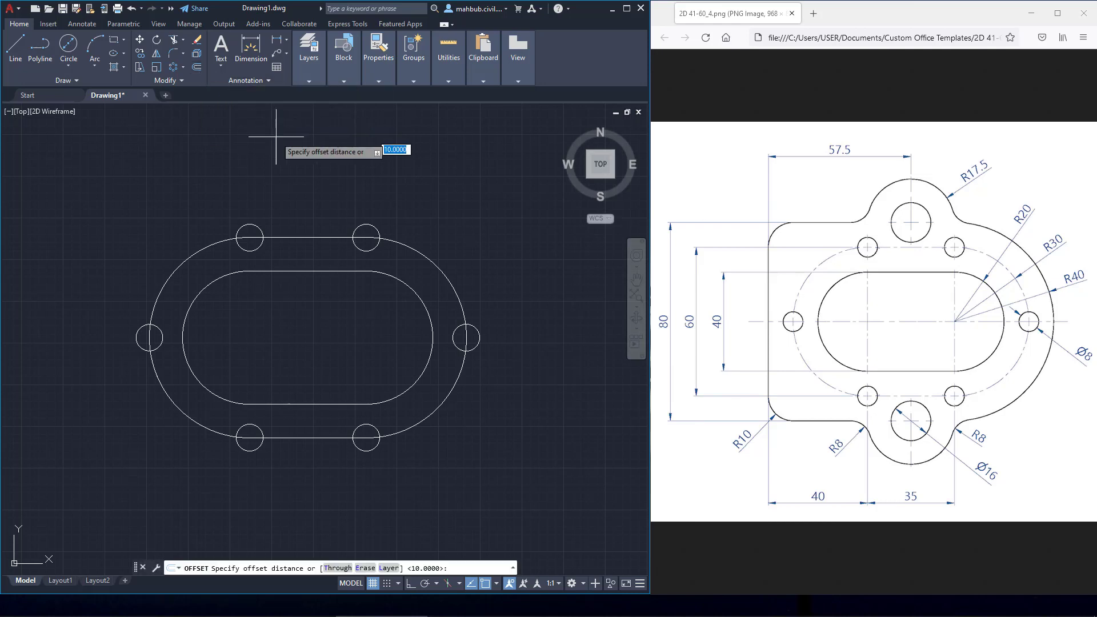
text(10)
key(Return)
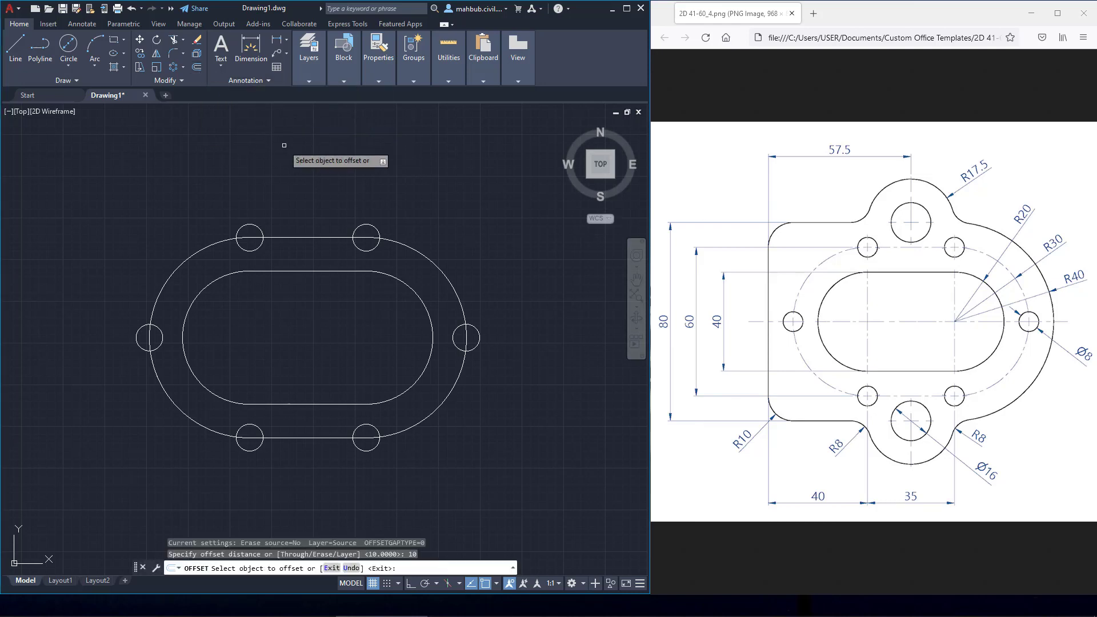
click(434, 263)
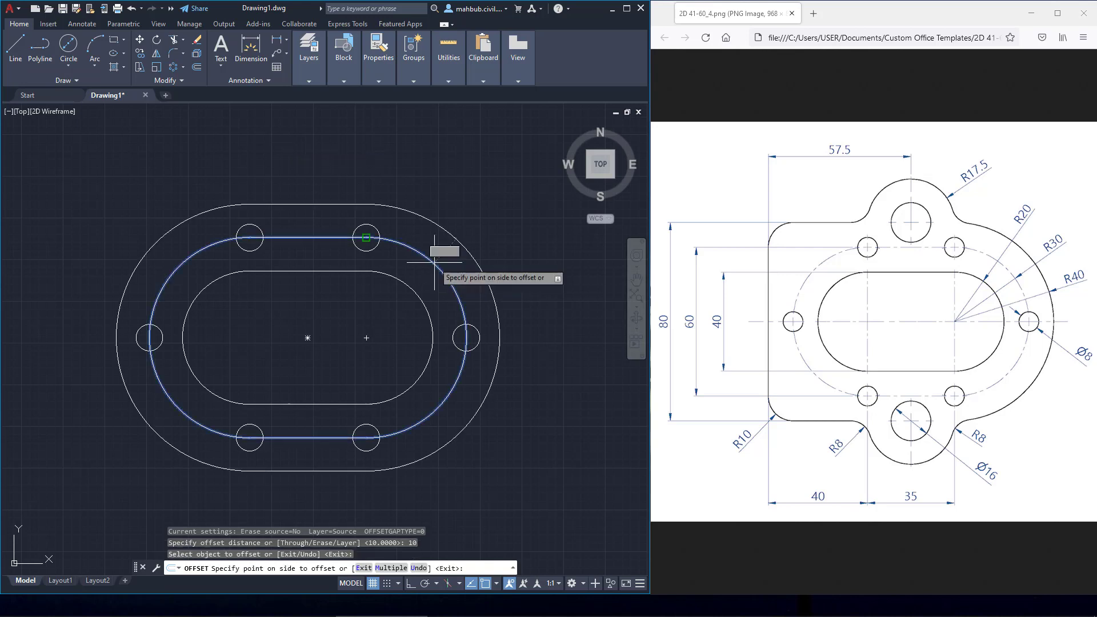
click(483, 247)
right_click(482, 246)
click(503, 250)
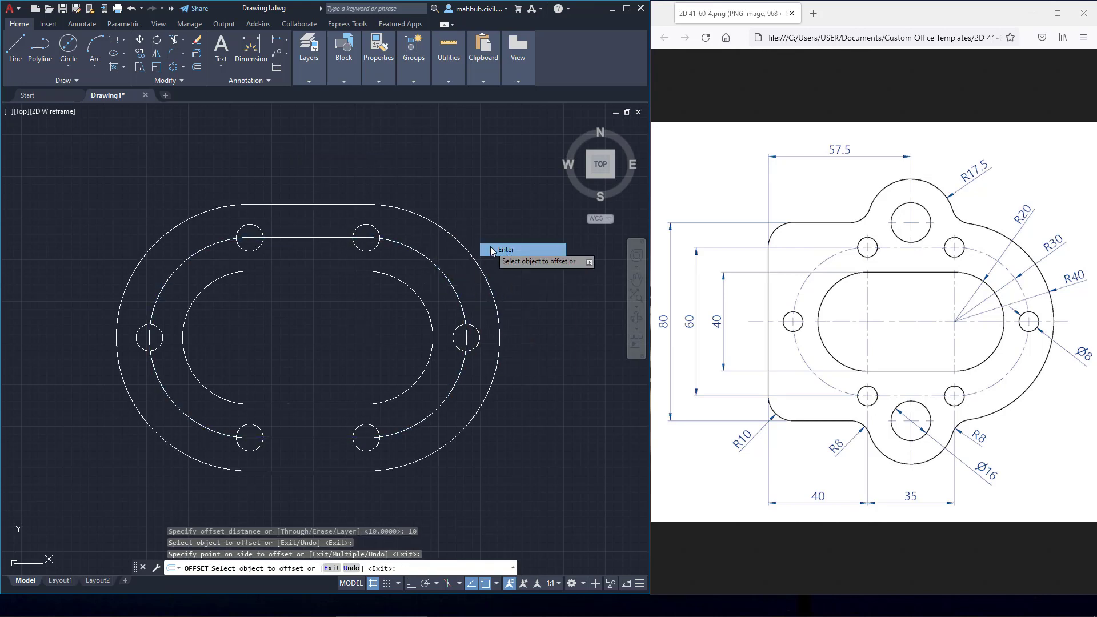
Draw a line from the slot's left arc centre 40 to the left, continuing 40 straight up.
scroll(496, 238, down, 3)
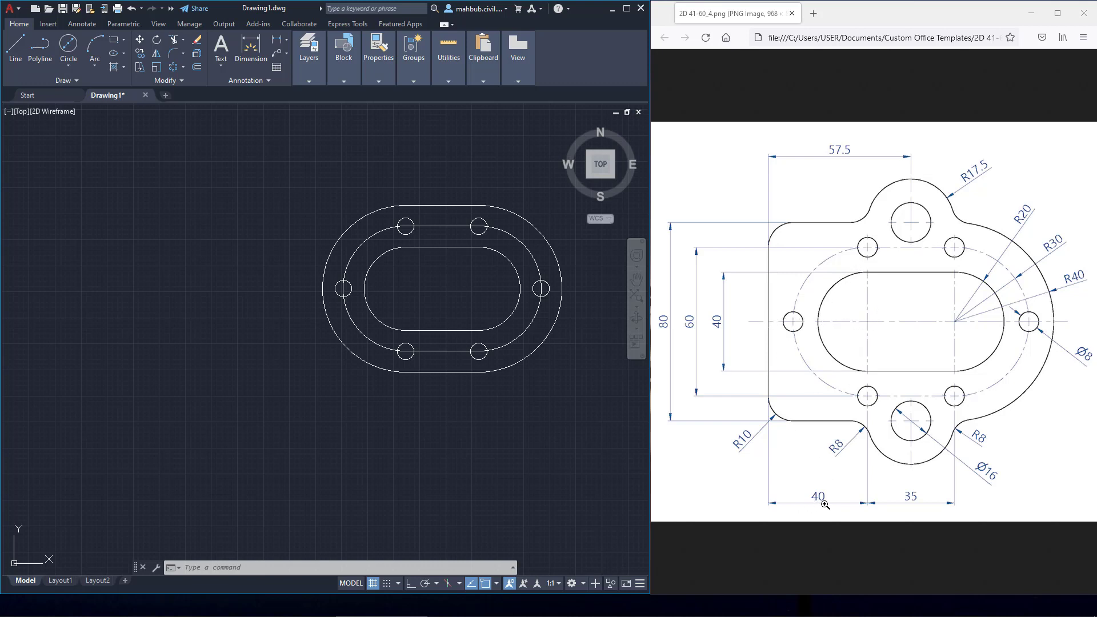
click(23, 55)
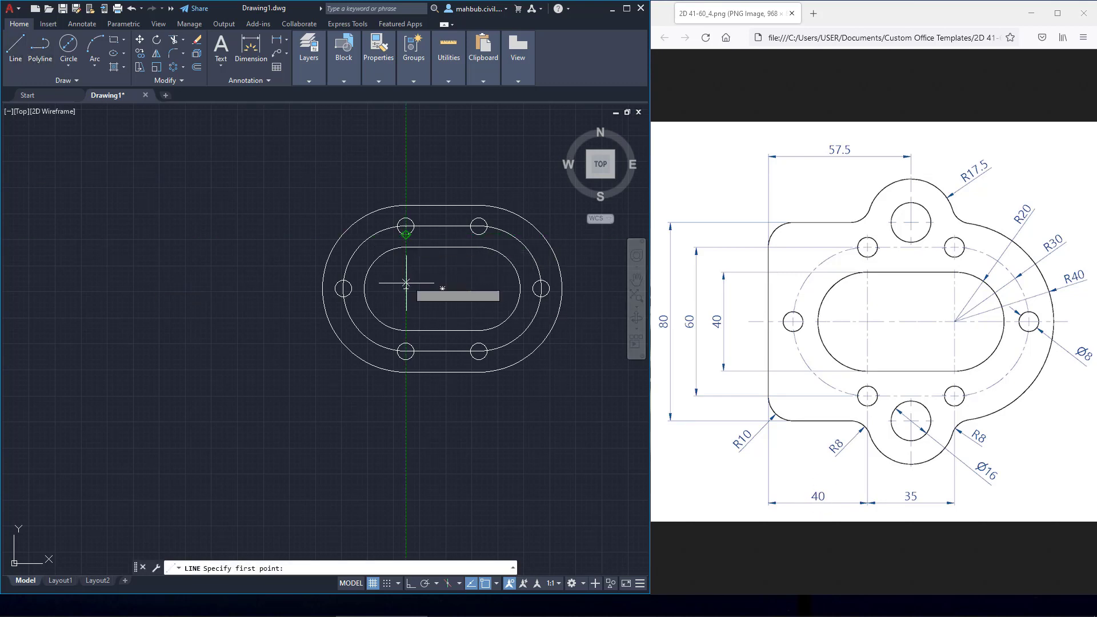
click(406, 288)
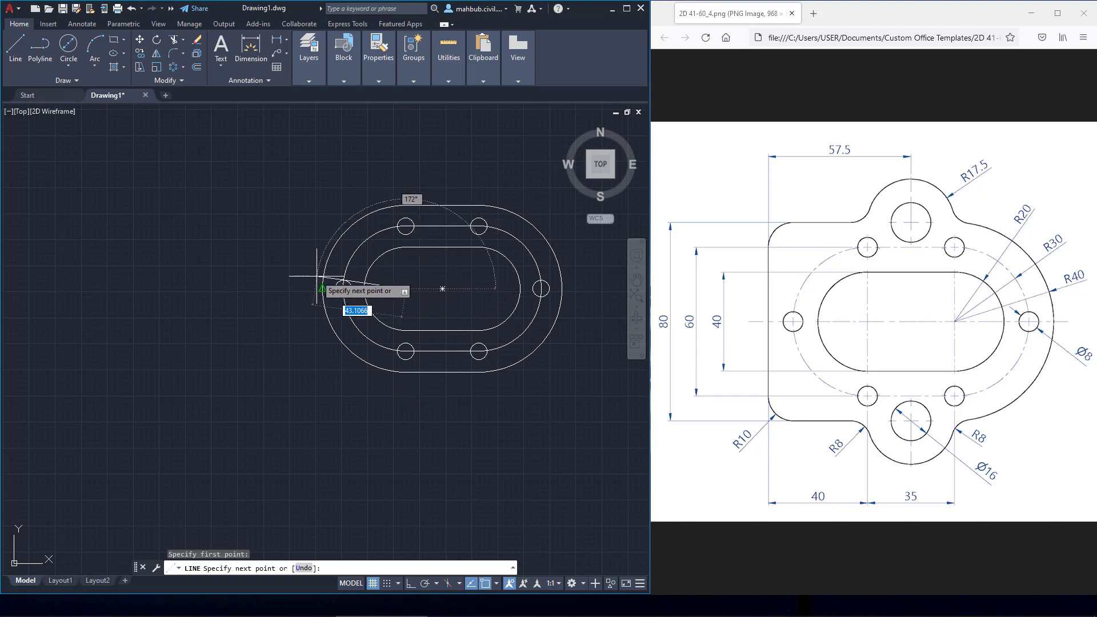
key(F8)
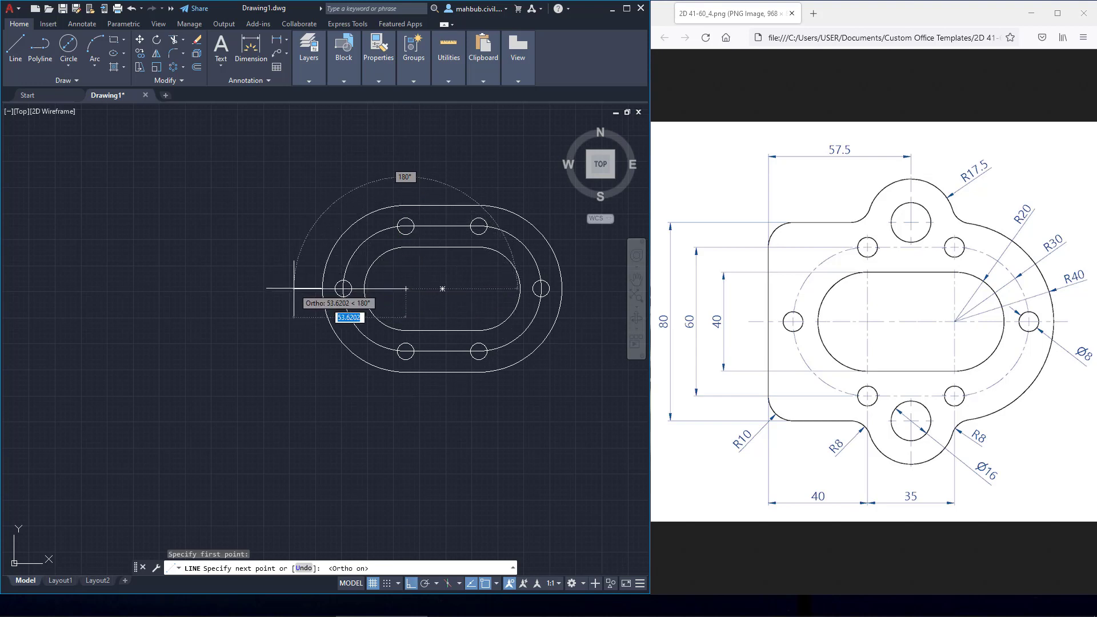
text(40)
key(Return)
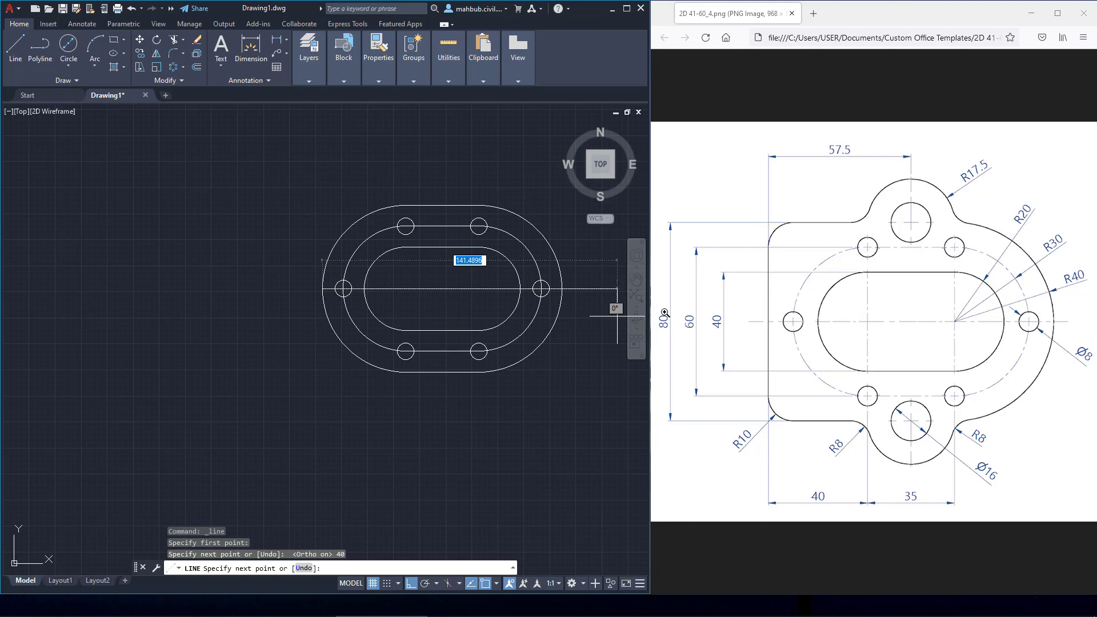
text(4)
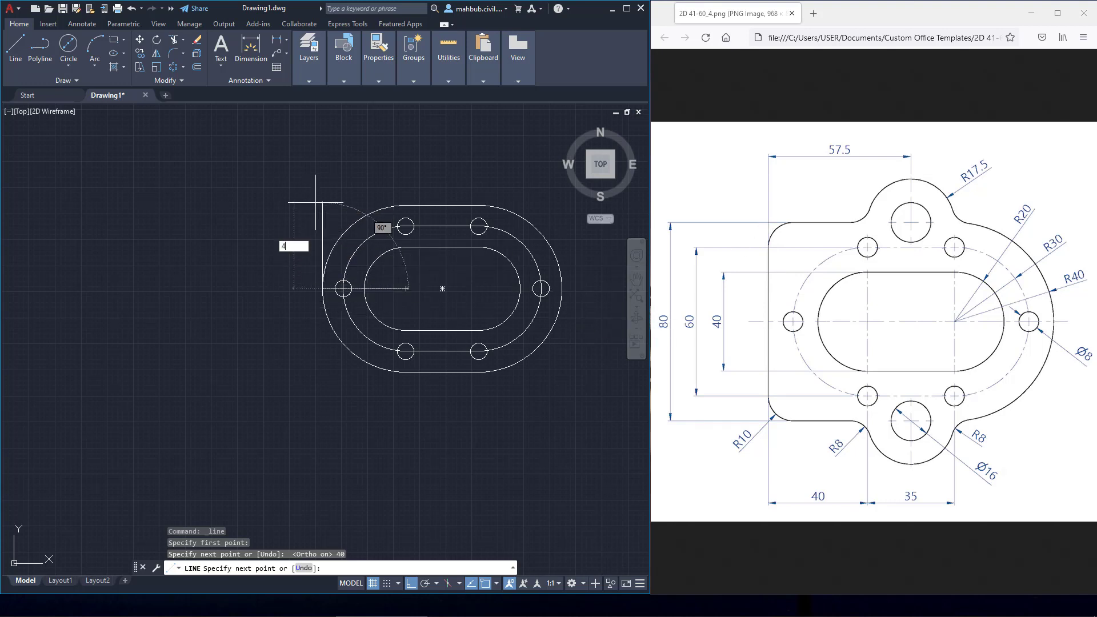
text(0)
key(Return)
right_click(314, 201)
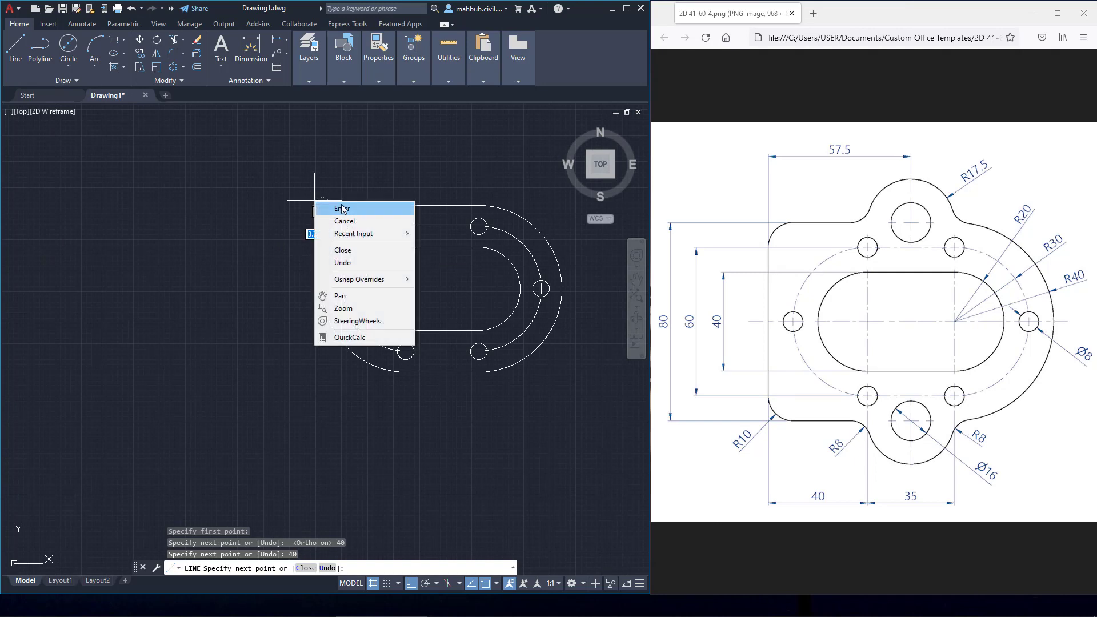
click(337, 208)
Stretch the lower end of the vertical line downward by 40.
click(322, 251)
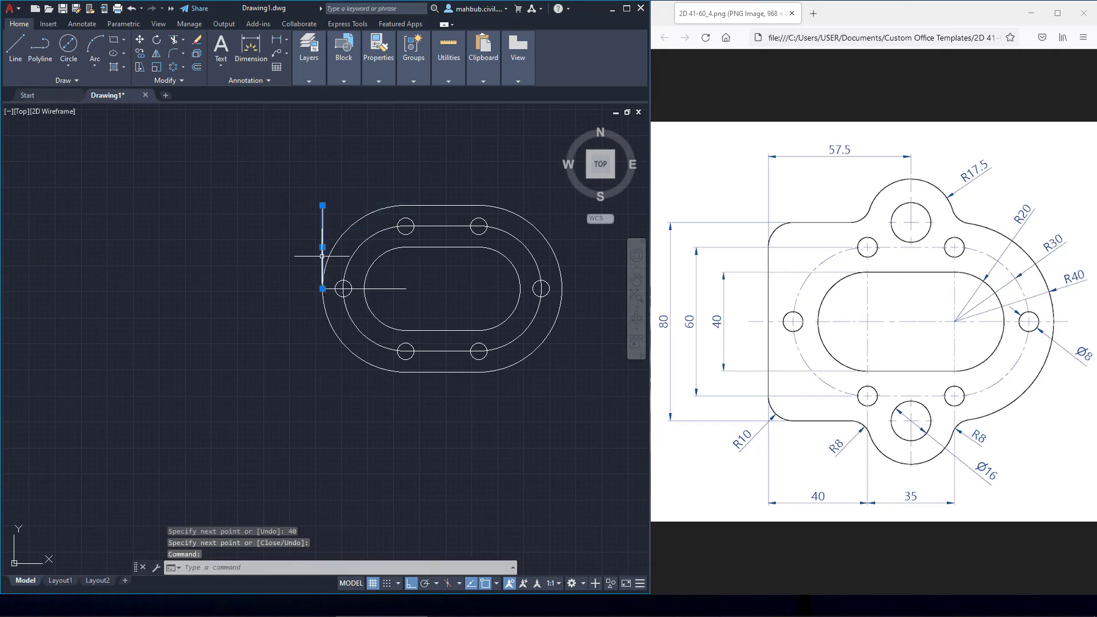
click(323, 289)
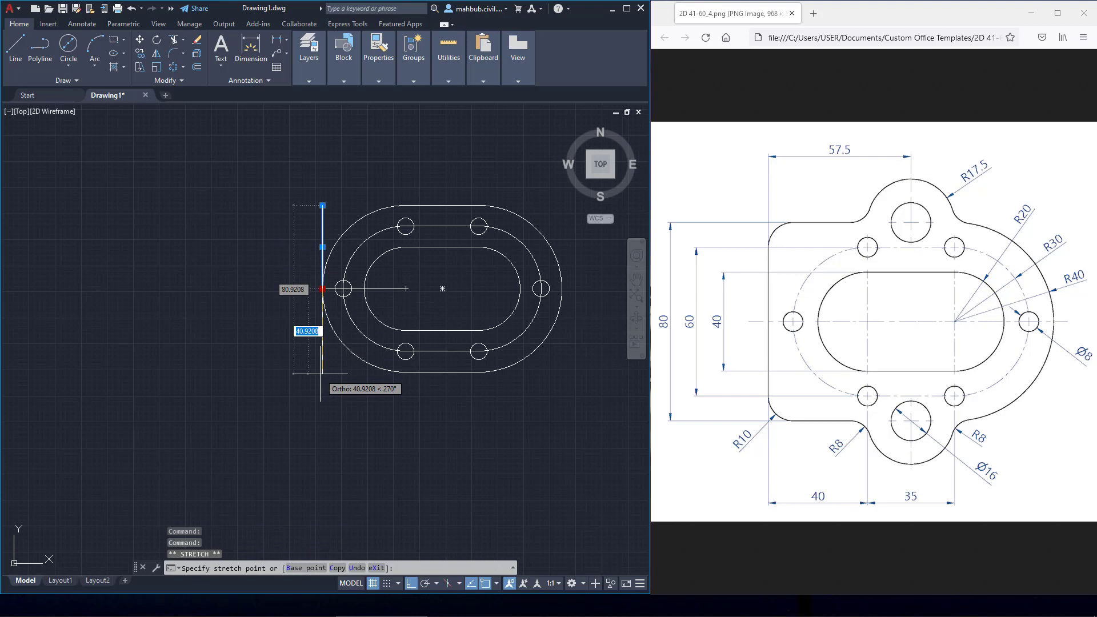
text(40)
key(Return)
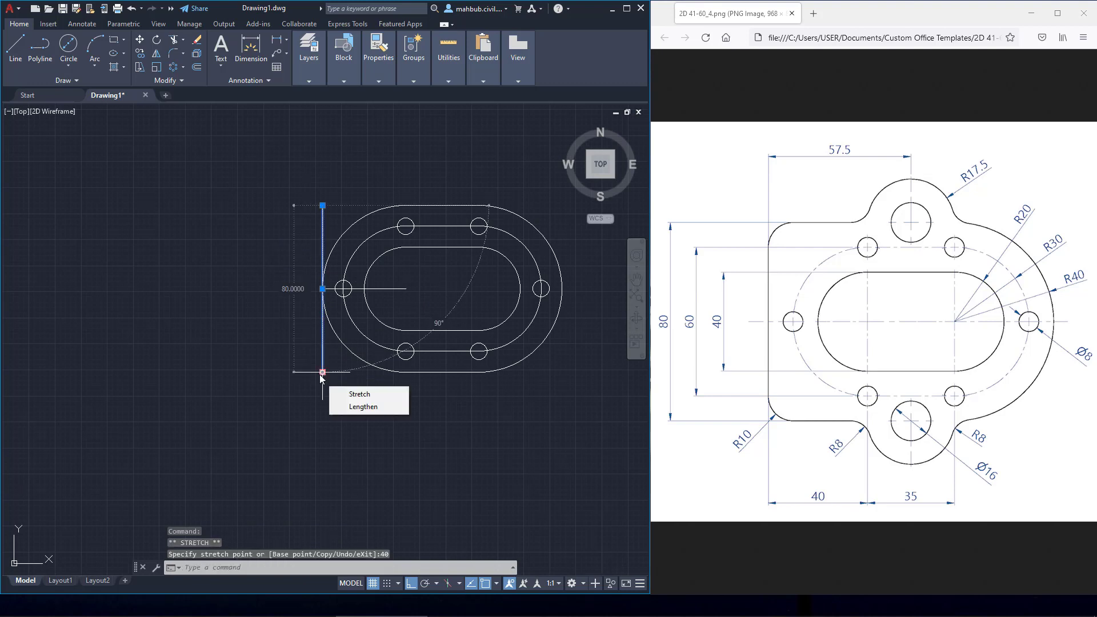
key(Escape)
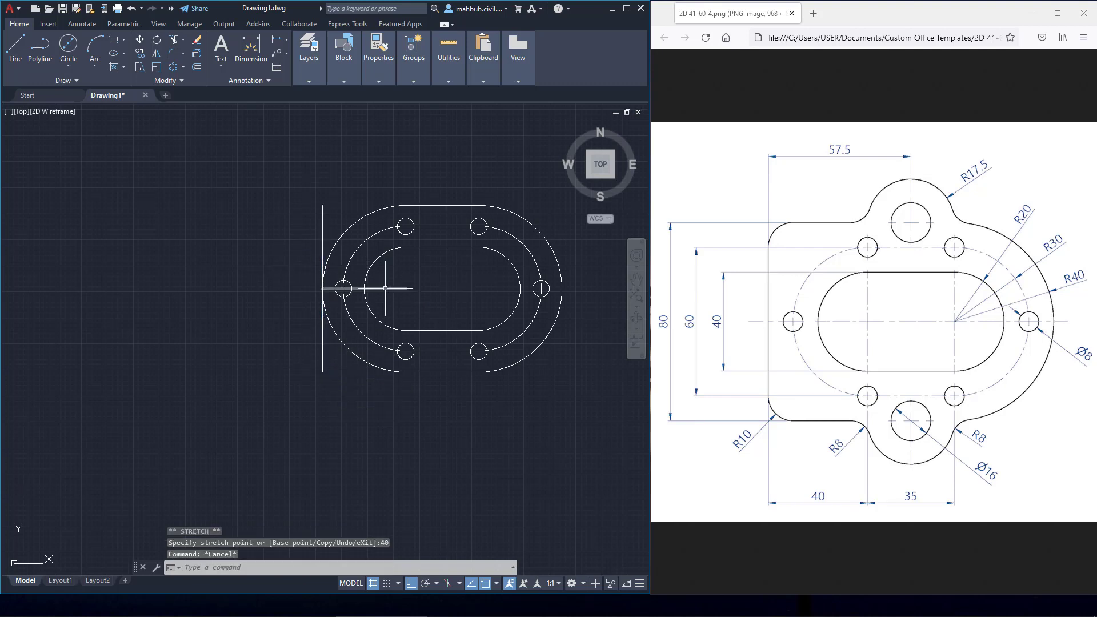
Delete the horizontal construction line running from the left arc centre to the vertical line.
click(385, 288)
scroll(286, 319, up, 2)
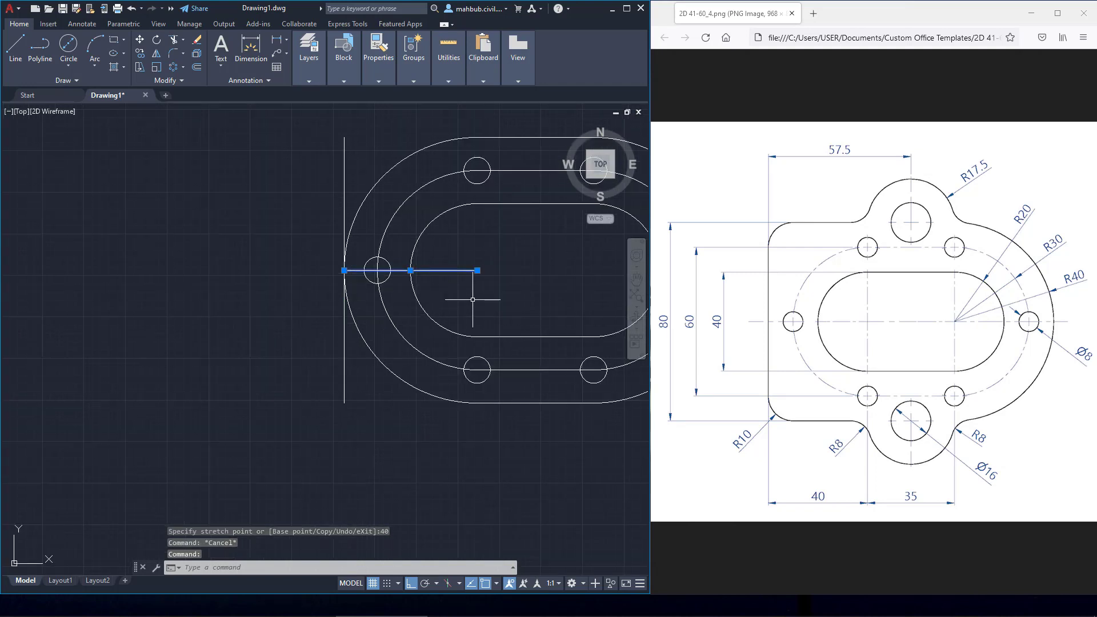
key(Delete)
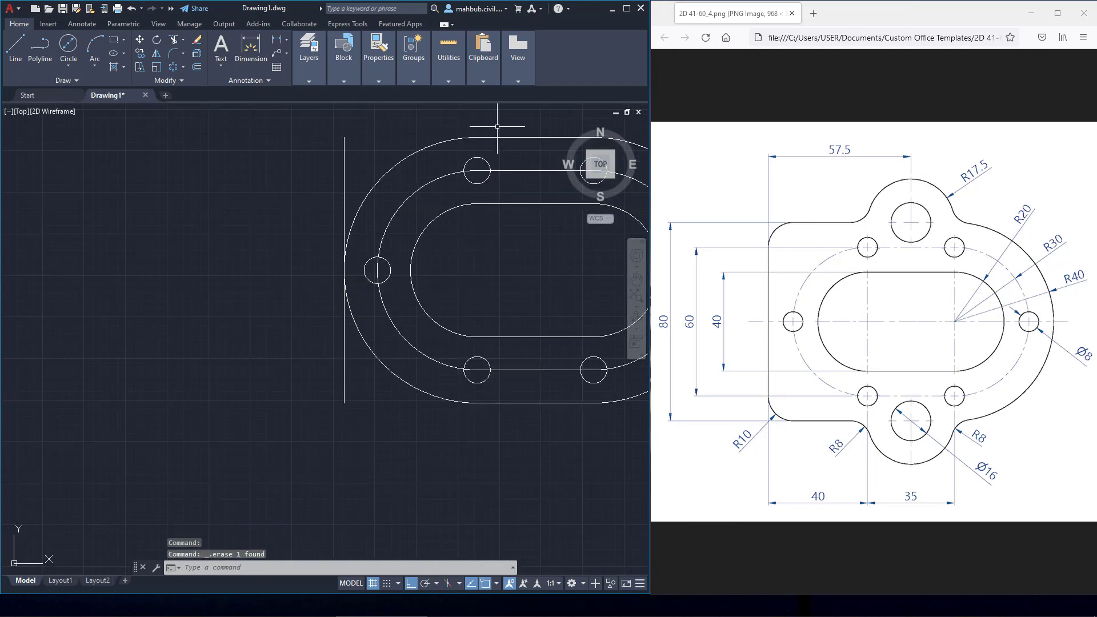
Draw a horizontal line from the vertical line's upper end to the left end of the outermost outline's upper straight edge.
middle_drag(496, 126, 381, 205)
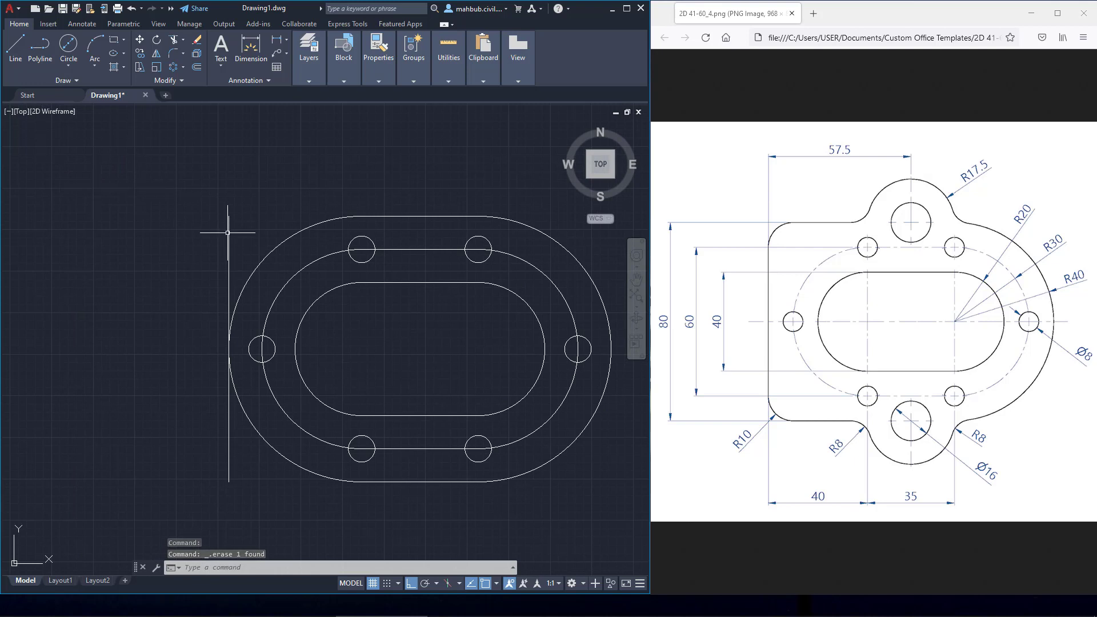
click(15, 47)
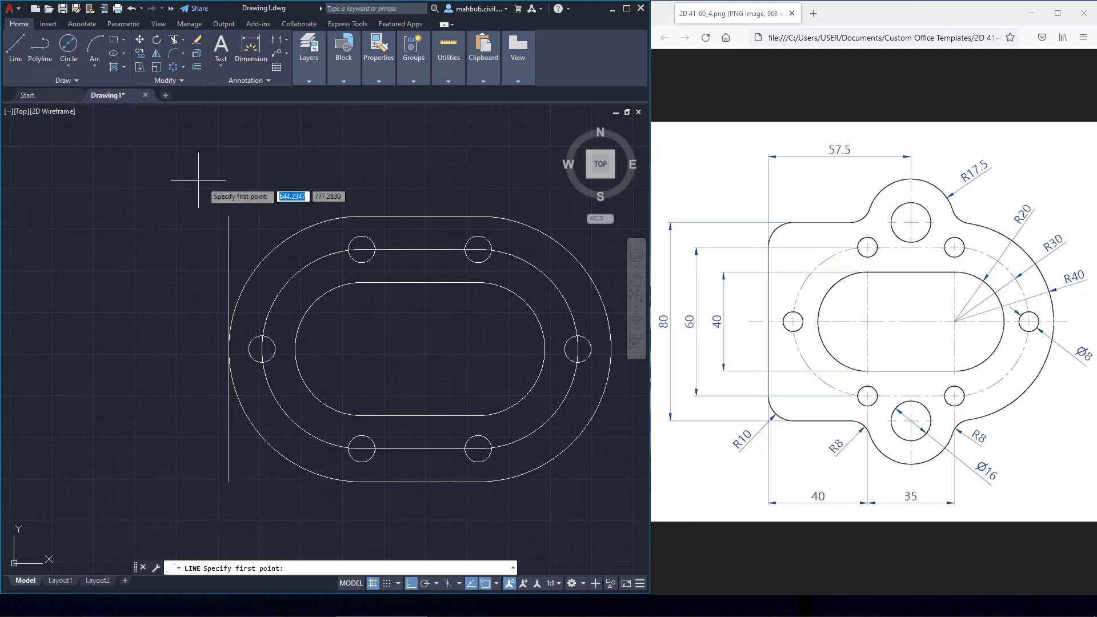
click(229, 216)
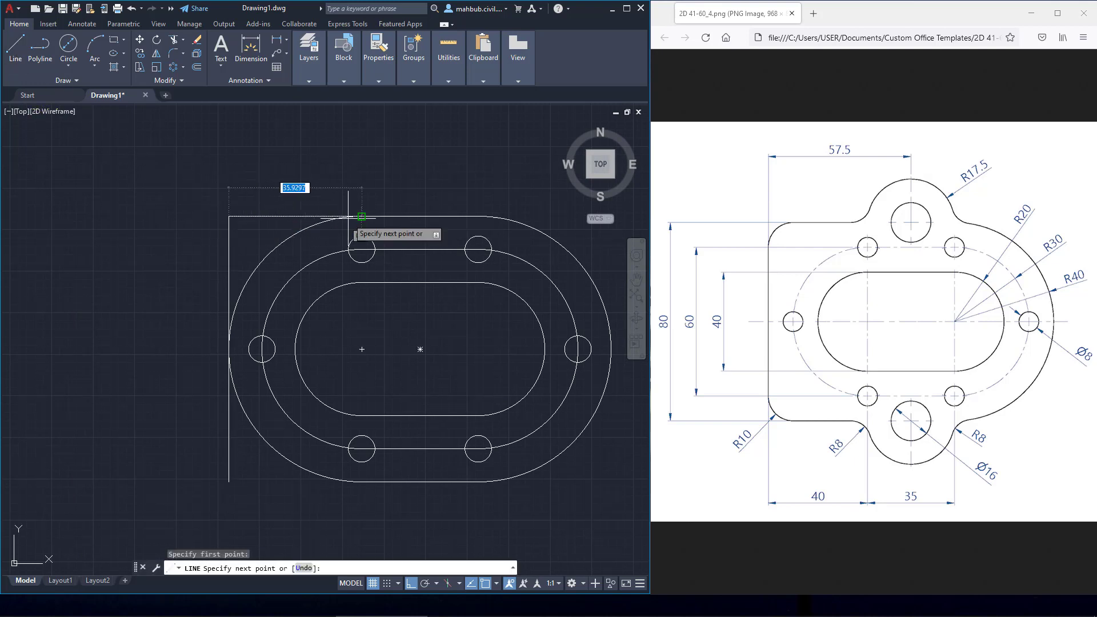
click(361, 216)
right_click(411, 157)
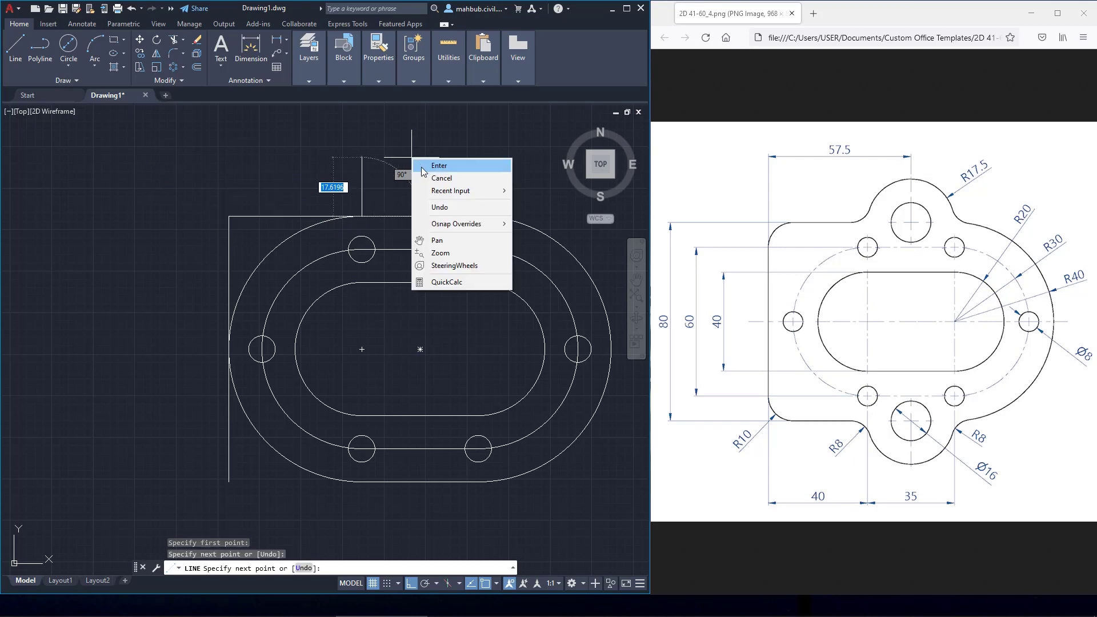
click(424, 167)
Copy the short horizontal line at the outline's upper left corner down to the lower end of the vertical line.
click(274, 215)
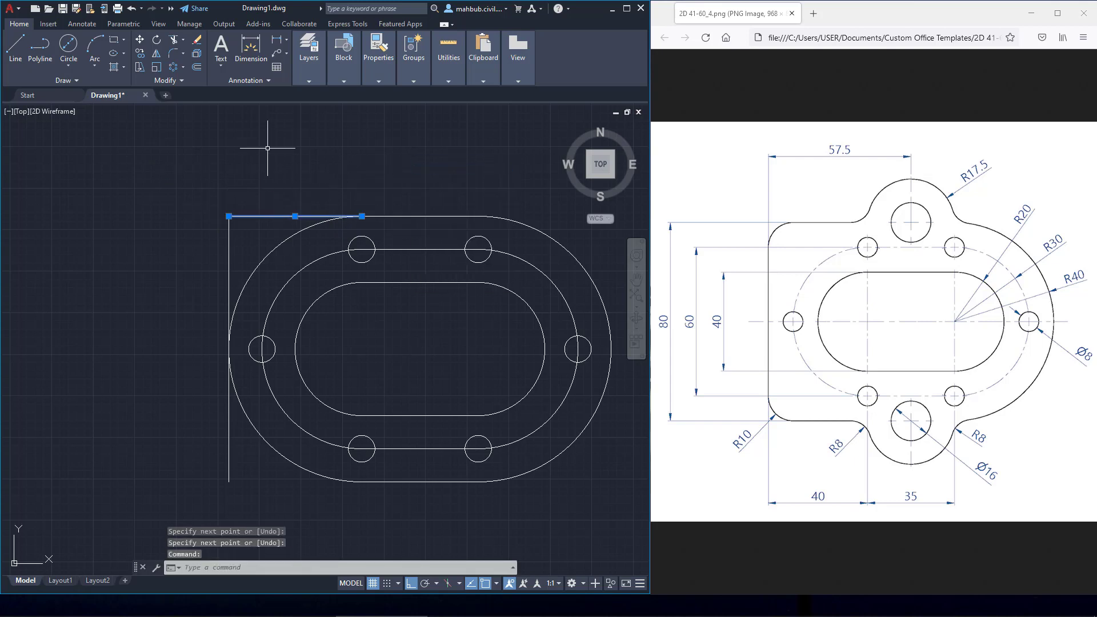
click(139, 54)
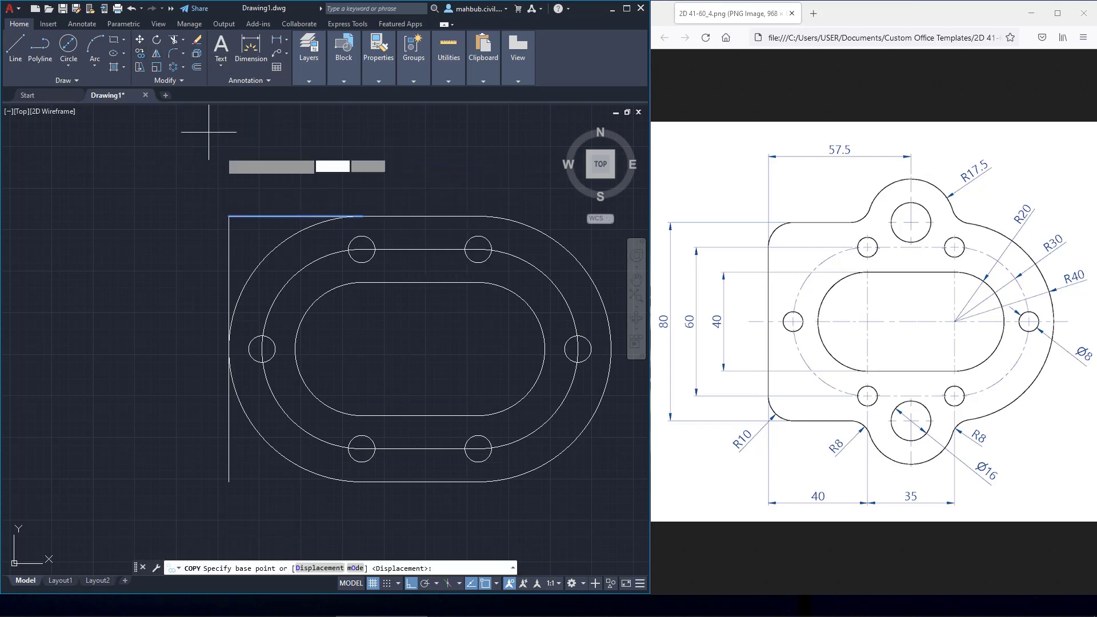
click(229, 216)
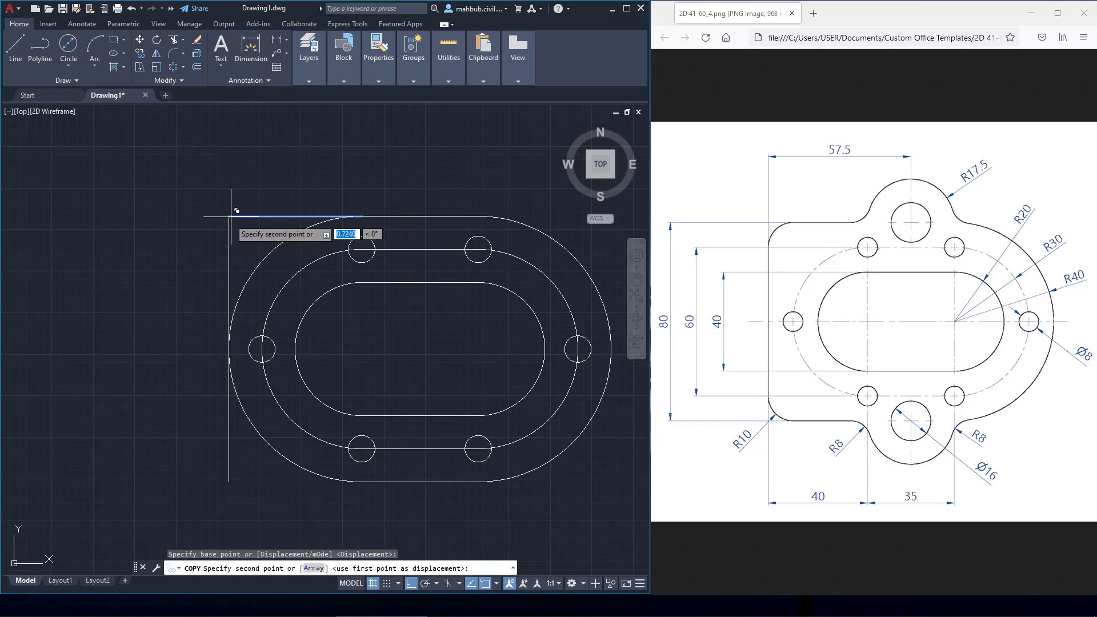
click(229, 481)
right_click(291, 488)
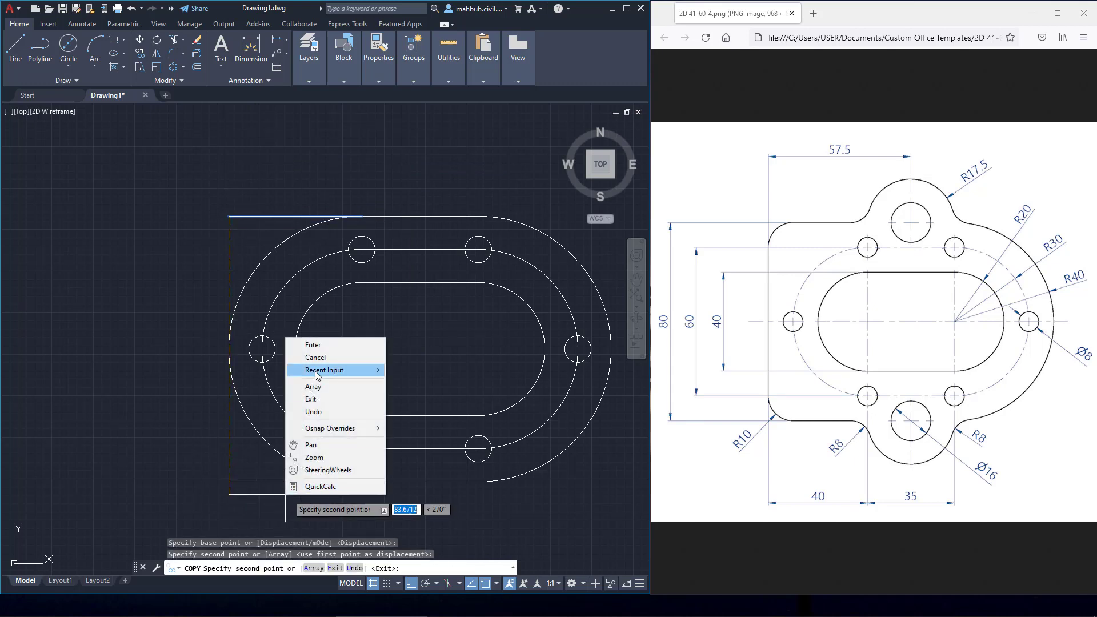
click(305, 343)
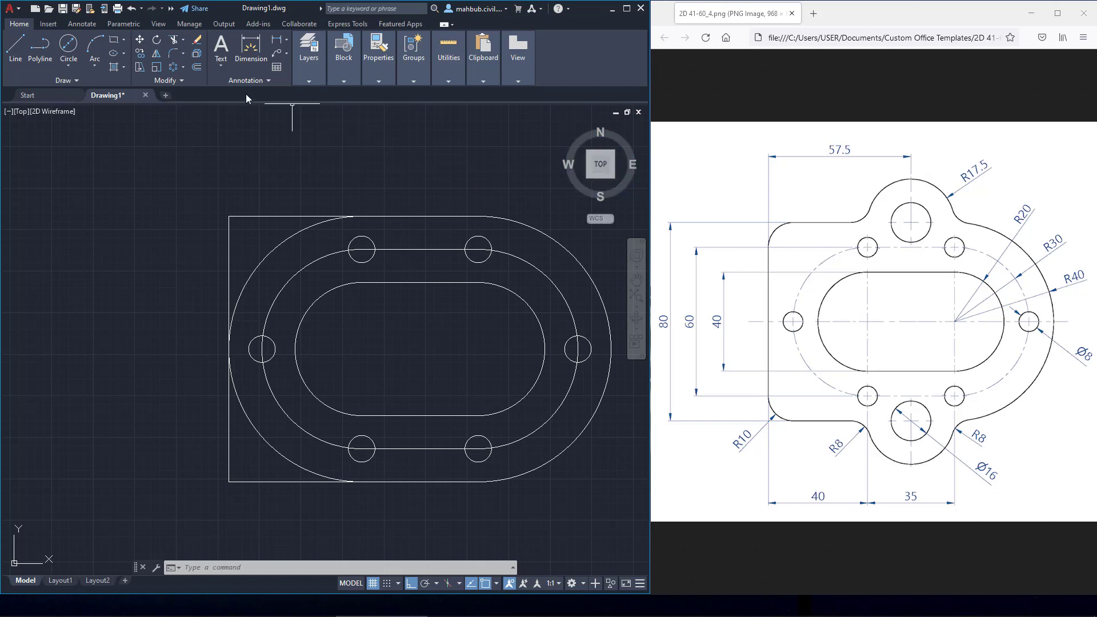
Draw a 16 diameter circle centred on the upper straight edge, 57.5 to the right of the upper left corner.
click(64, 59)
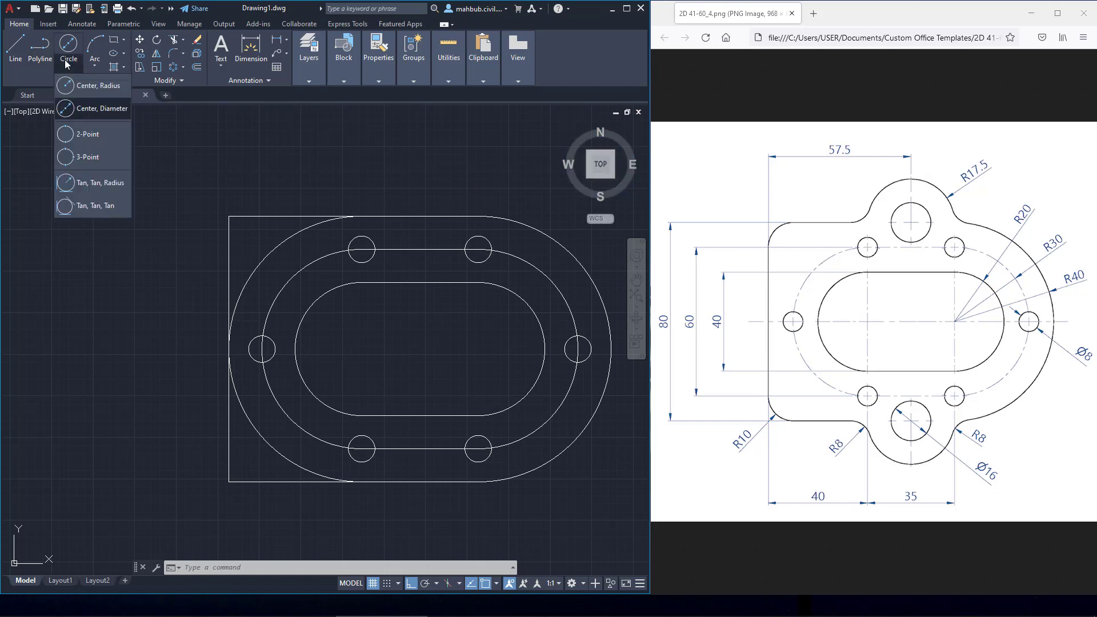
click(84, 110)
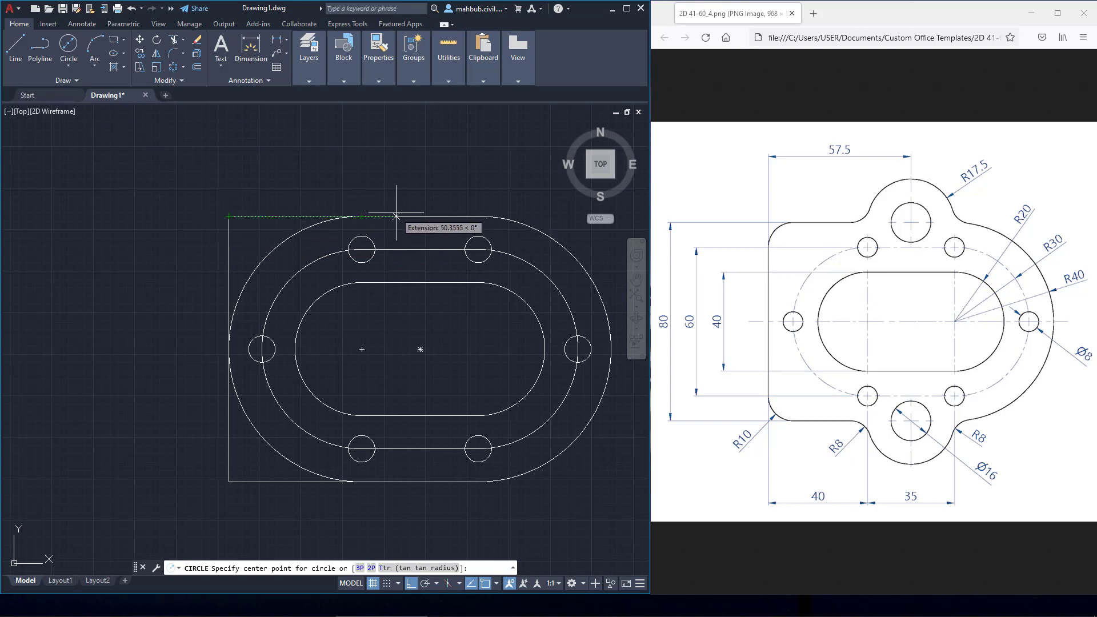
text(57)
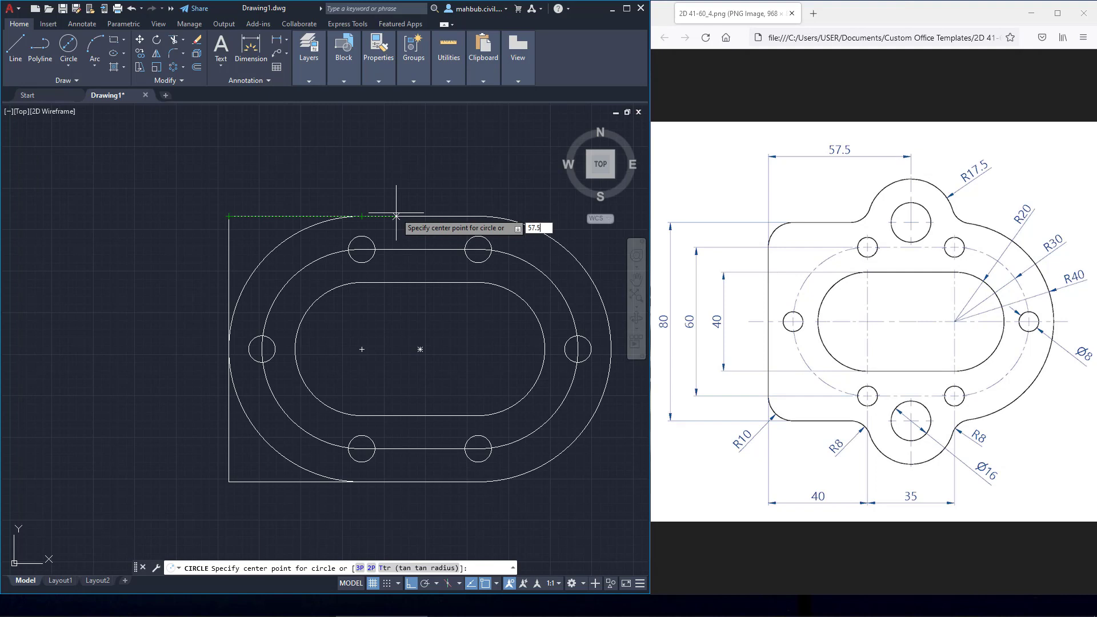
text(.5)
key(Return)
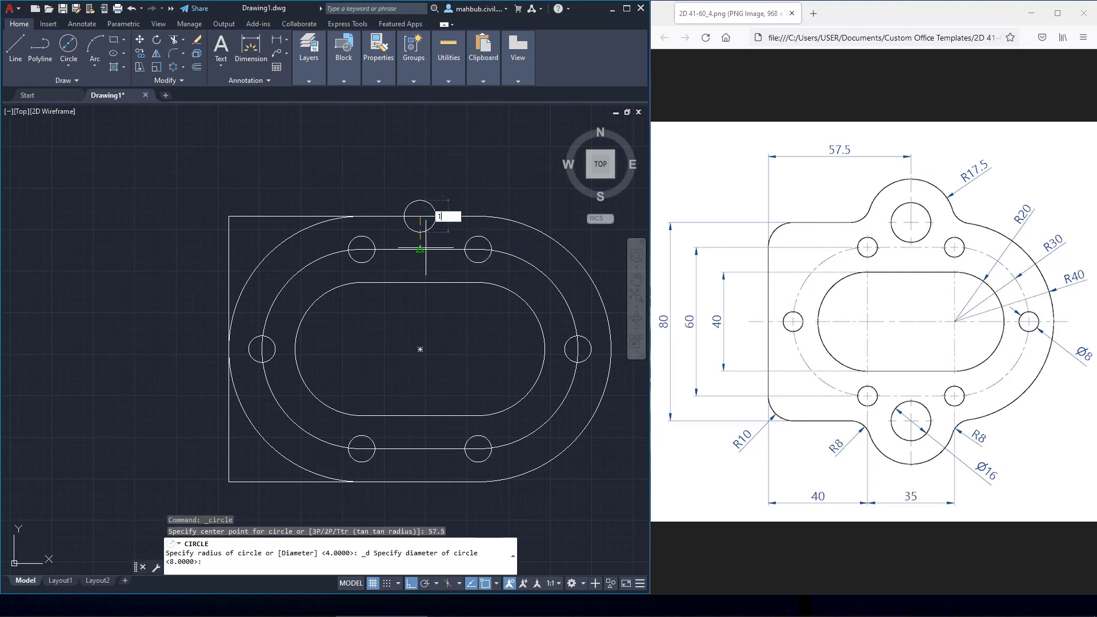
text(16)
key(Return)
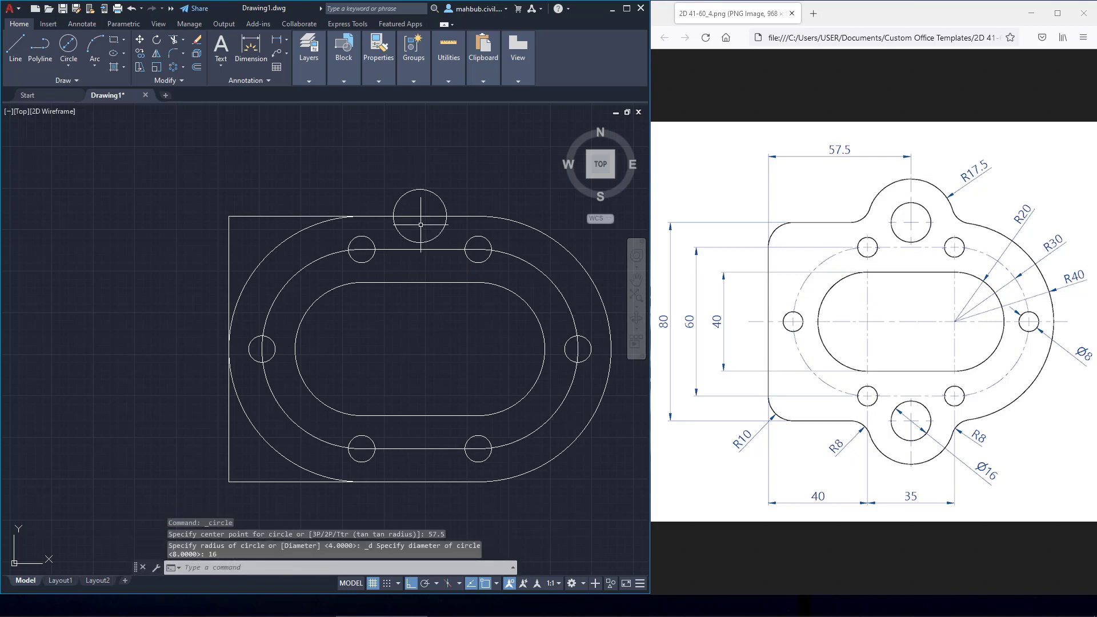
Copy the 16 diameter circle from its centre straight down to the outline's lower straight edge.
scroll(421, 225, up, 2)
scroll(429, 228, down, 3)
scroll(440, 257, up, 1)
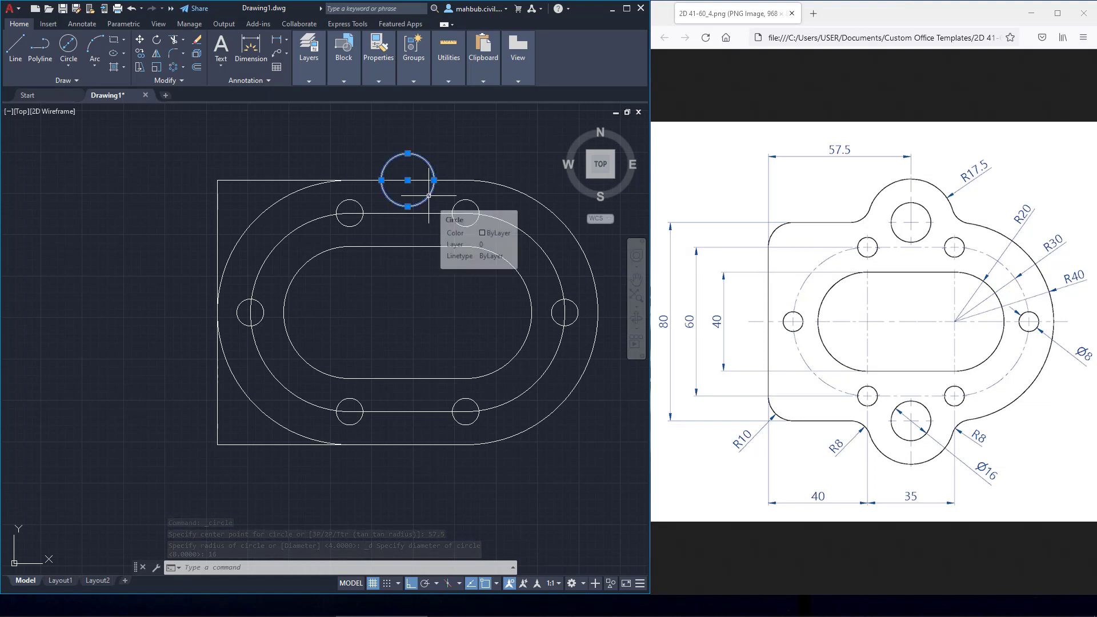
click(434, 172)
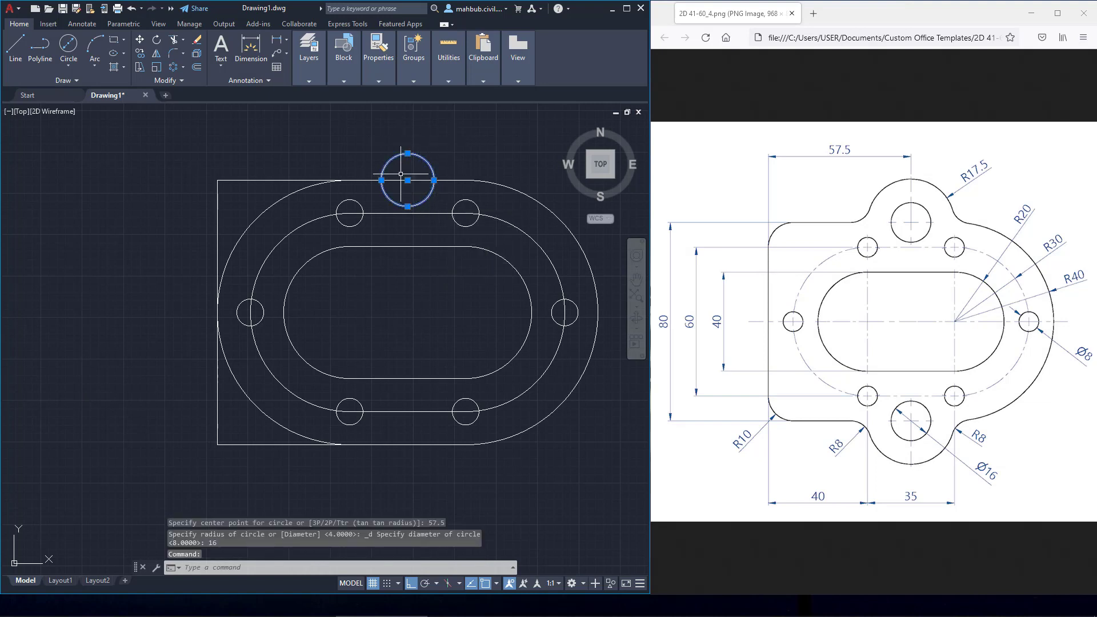
click(140, 56)
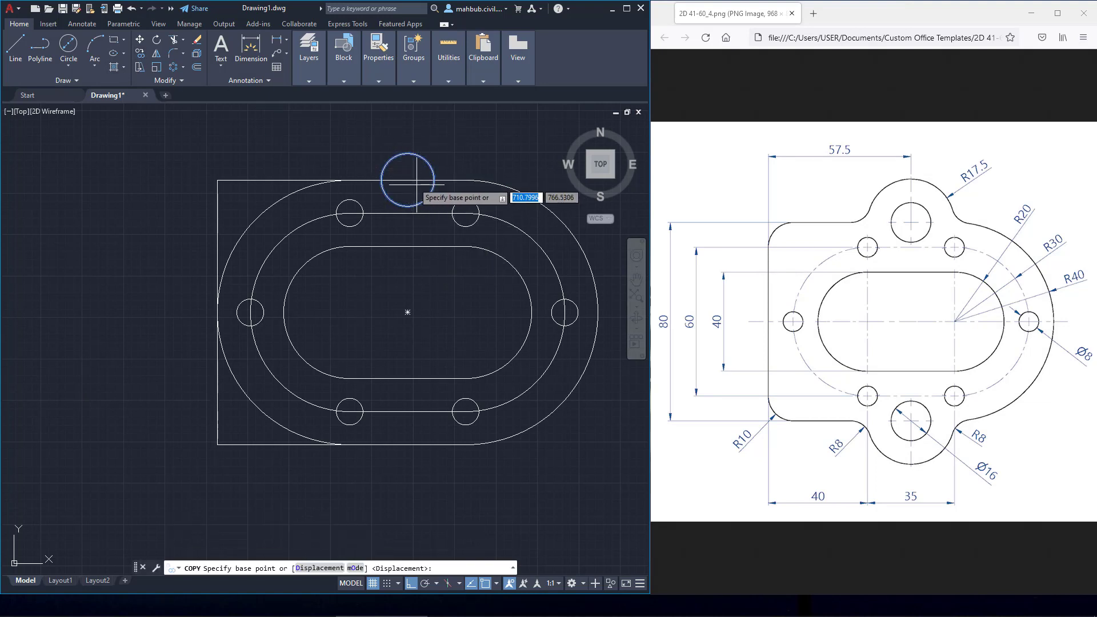
click(407, 179)
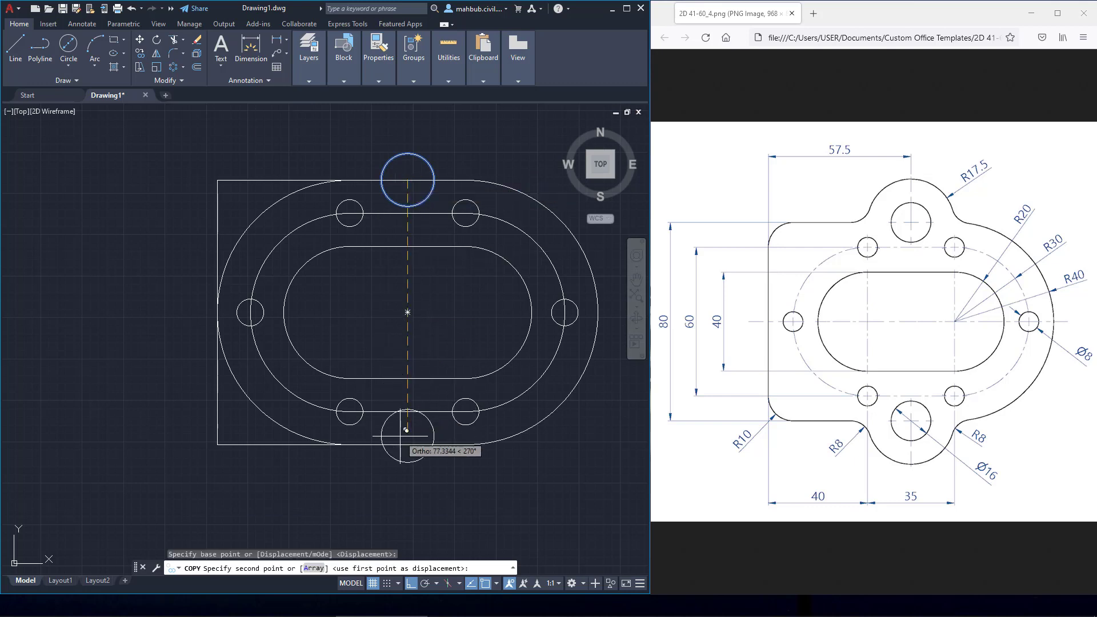
right_click(459, 338)
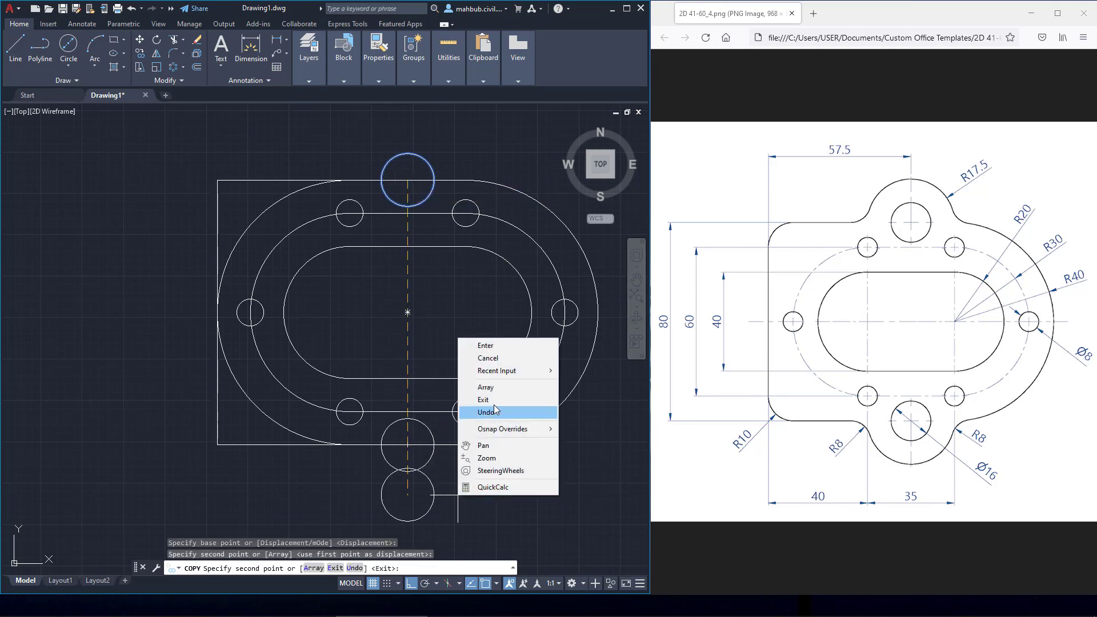
click(484, 345)
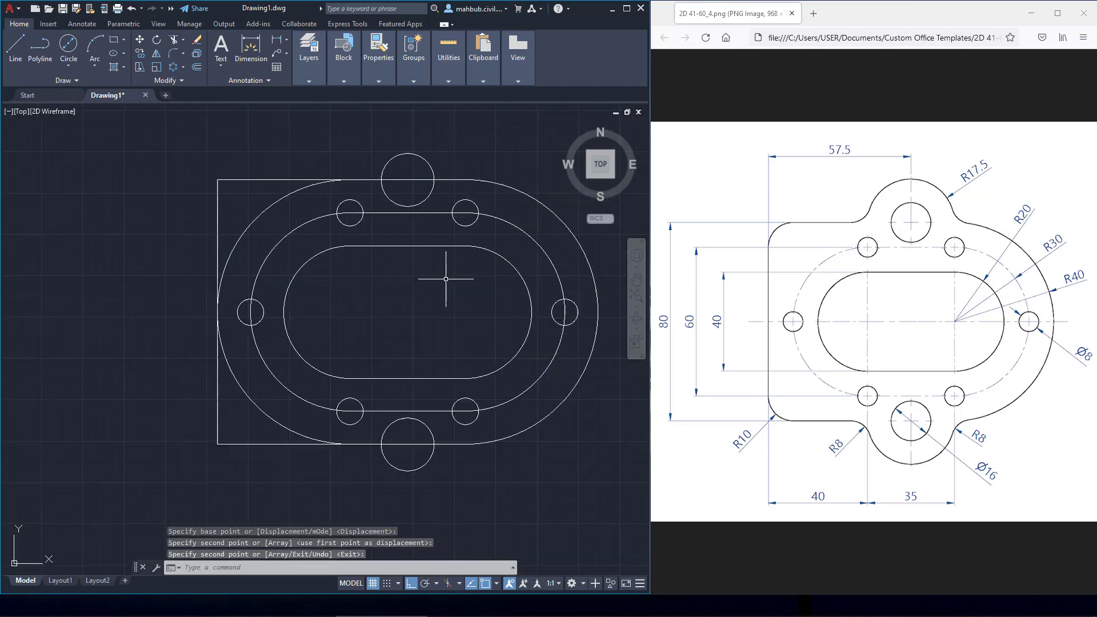
Draw a circle of radius 17.5 concentric with the upper 16 diameter circle.
middle_drag(449, 135, 406, 150)
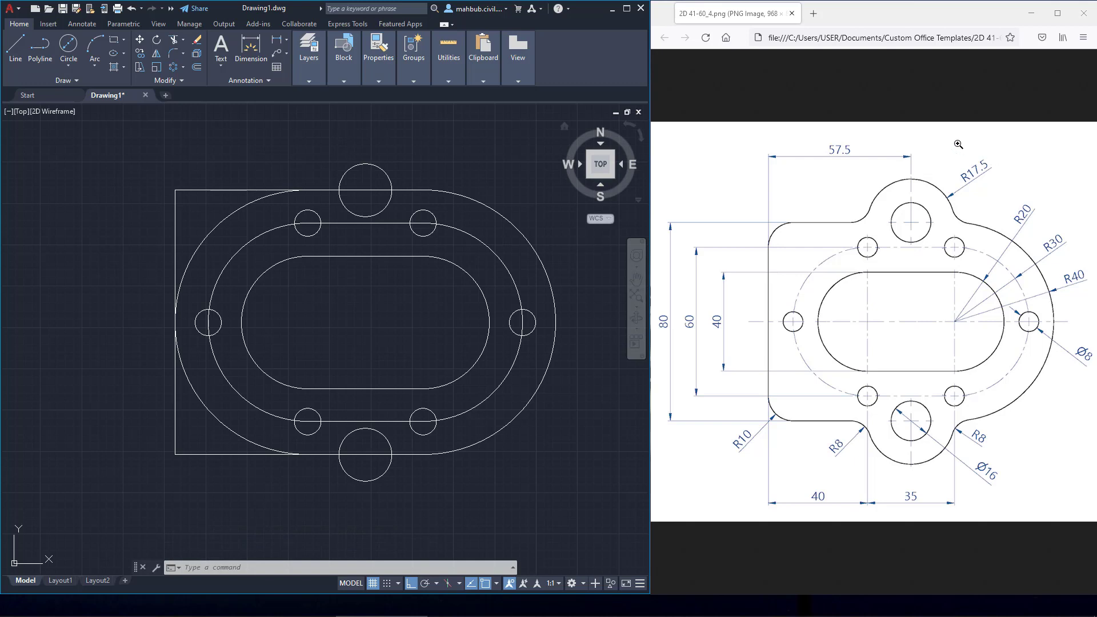
click(69, 64)
click(83, 87)
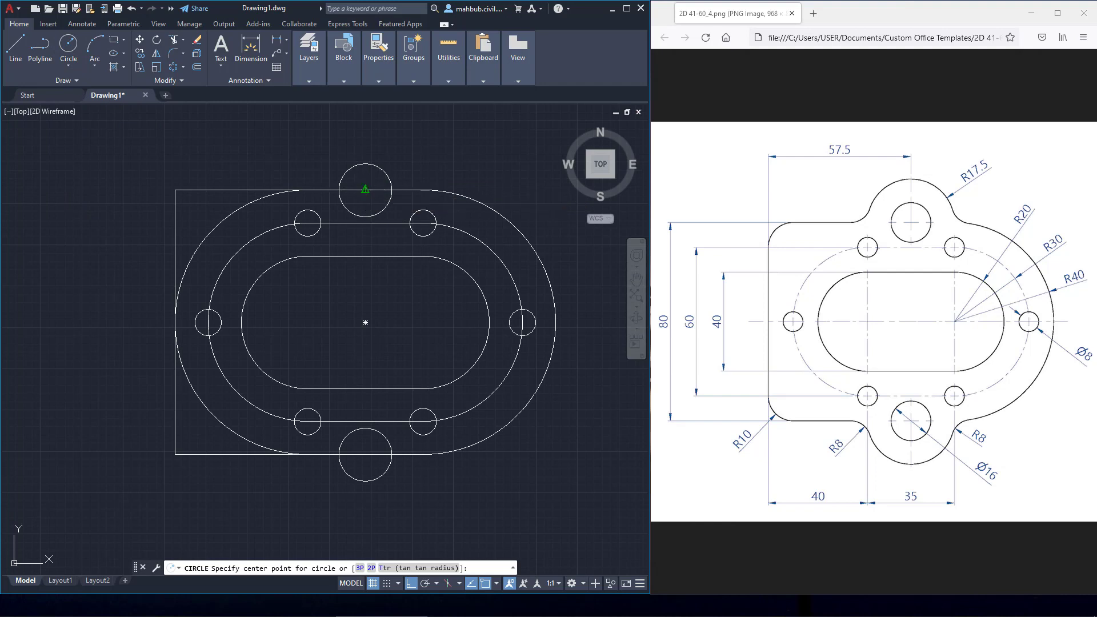
click(365, 189)
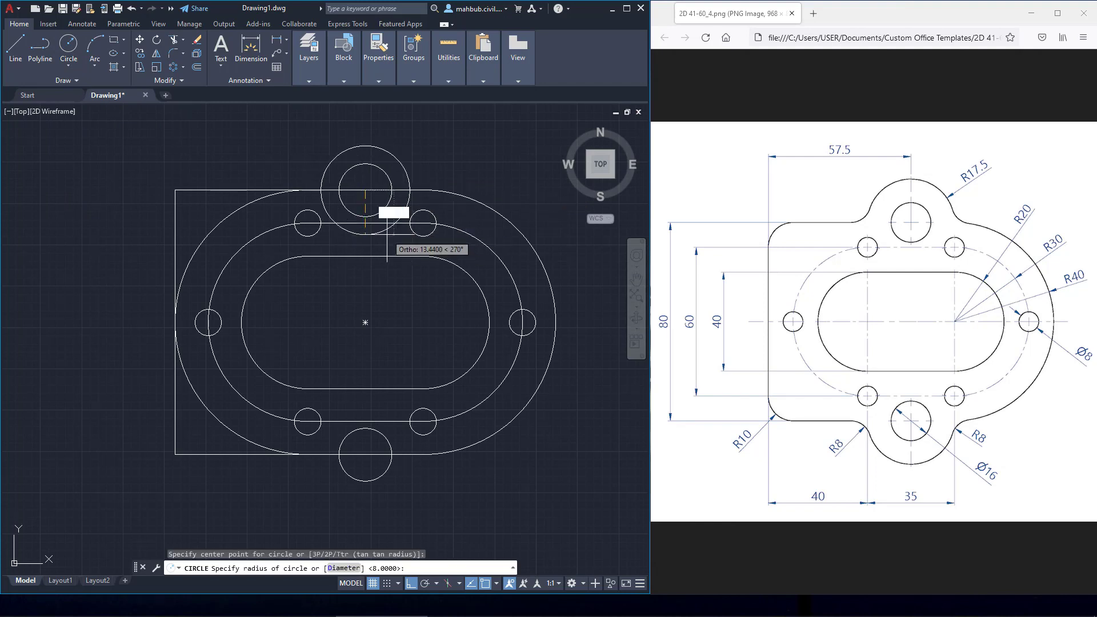
text(17.5)
key(Return)
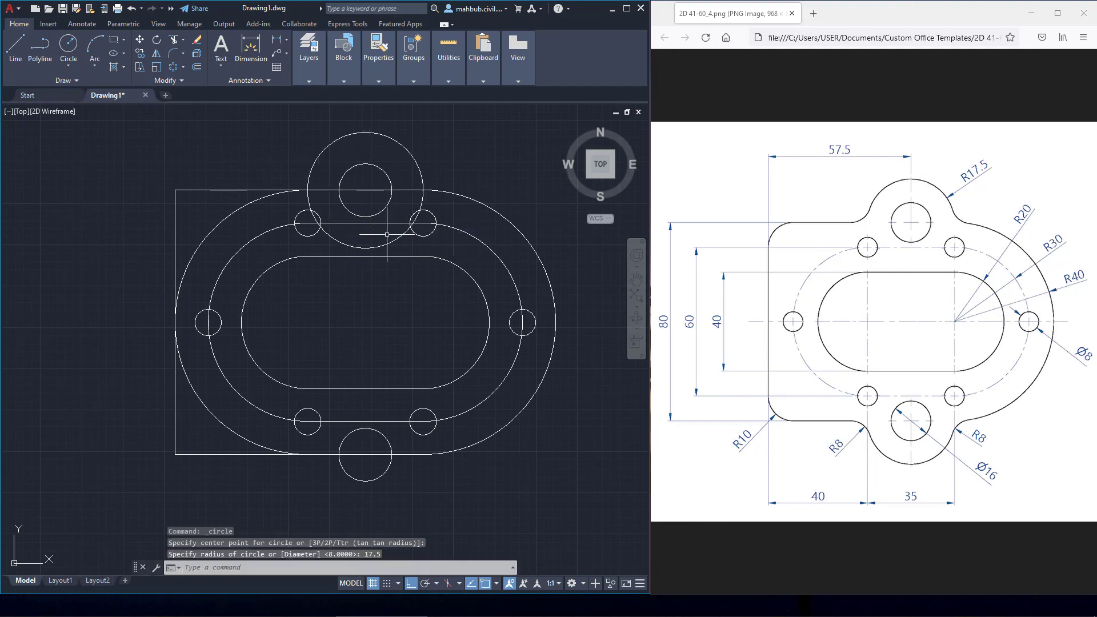
Copy the 17.5 radius circle from its centre to the centre of the lower 16 diameter circle.
click(393, 140)
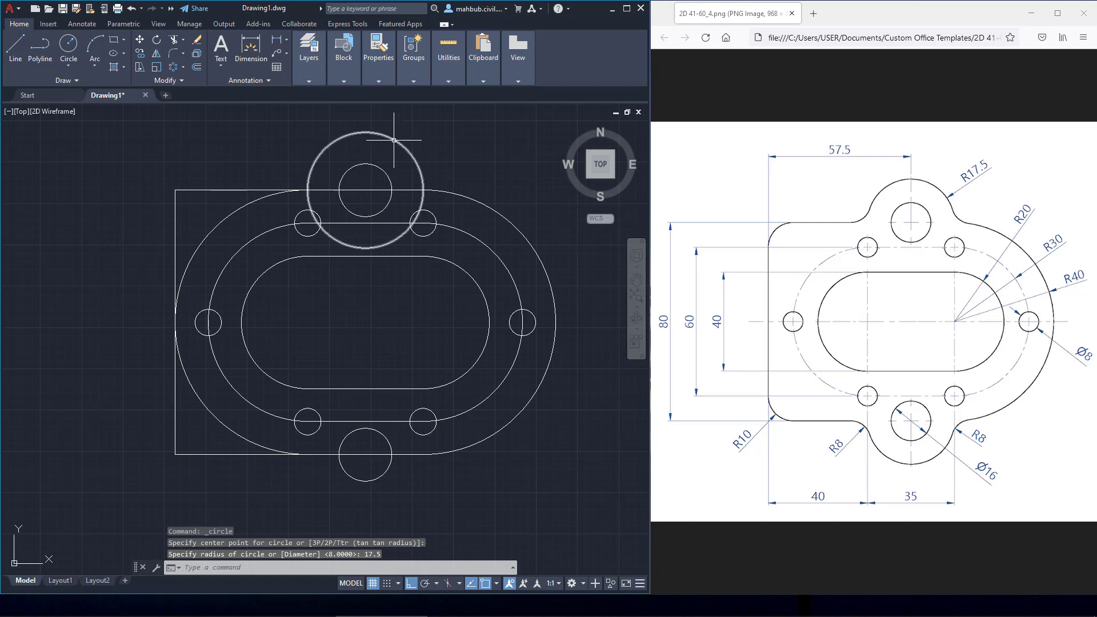
click(139, 53)
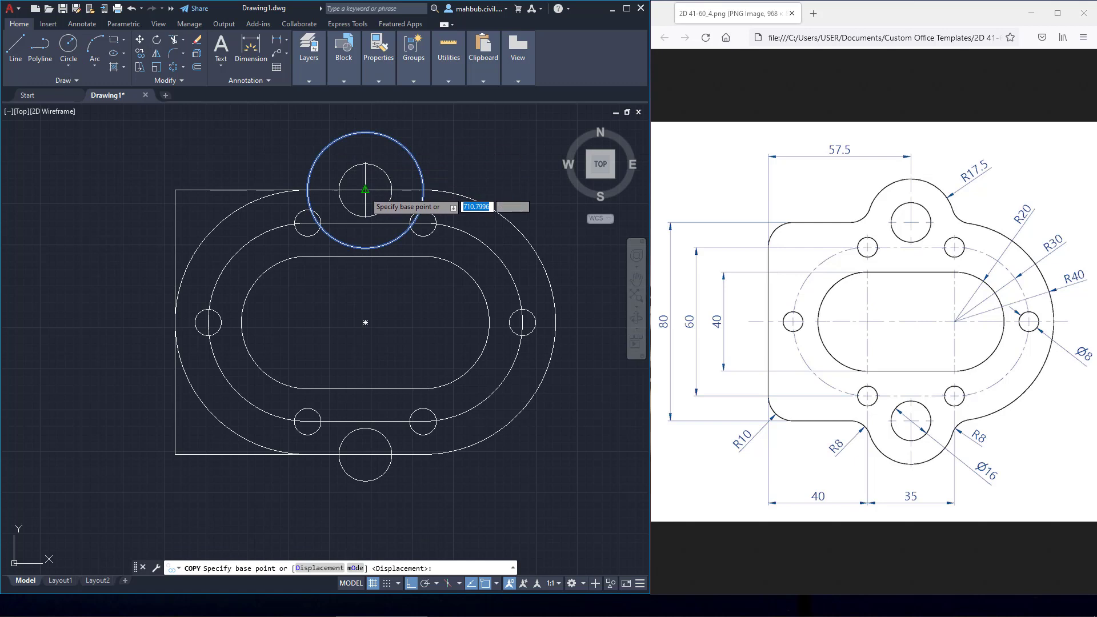
click(365, 190)
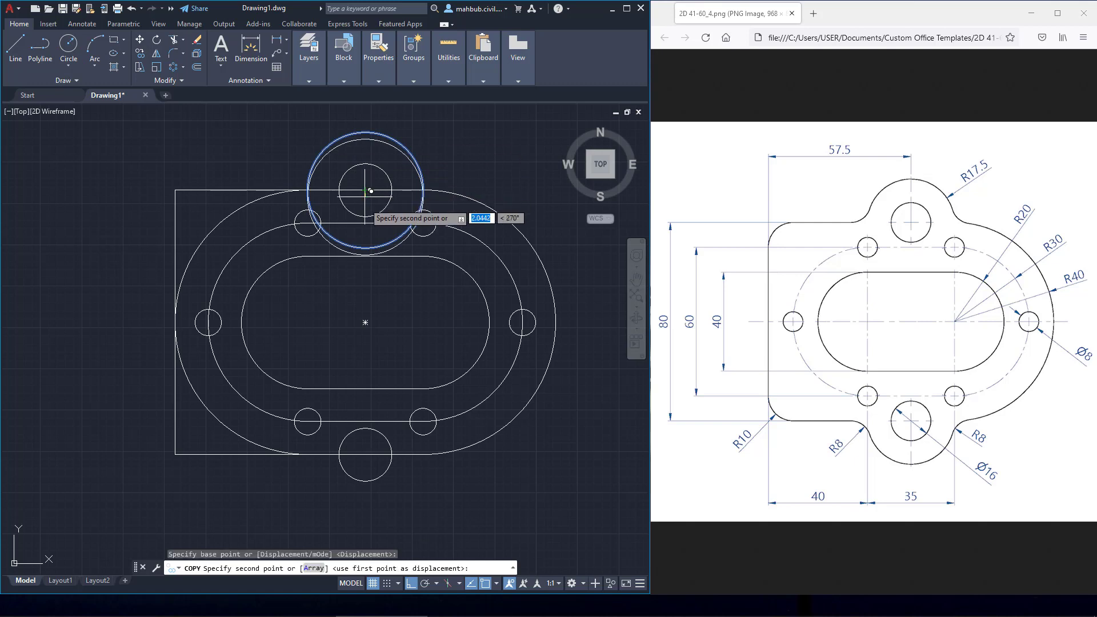
click(366, 455)
right_click(481, 495)
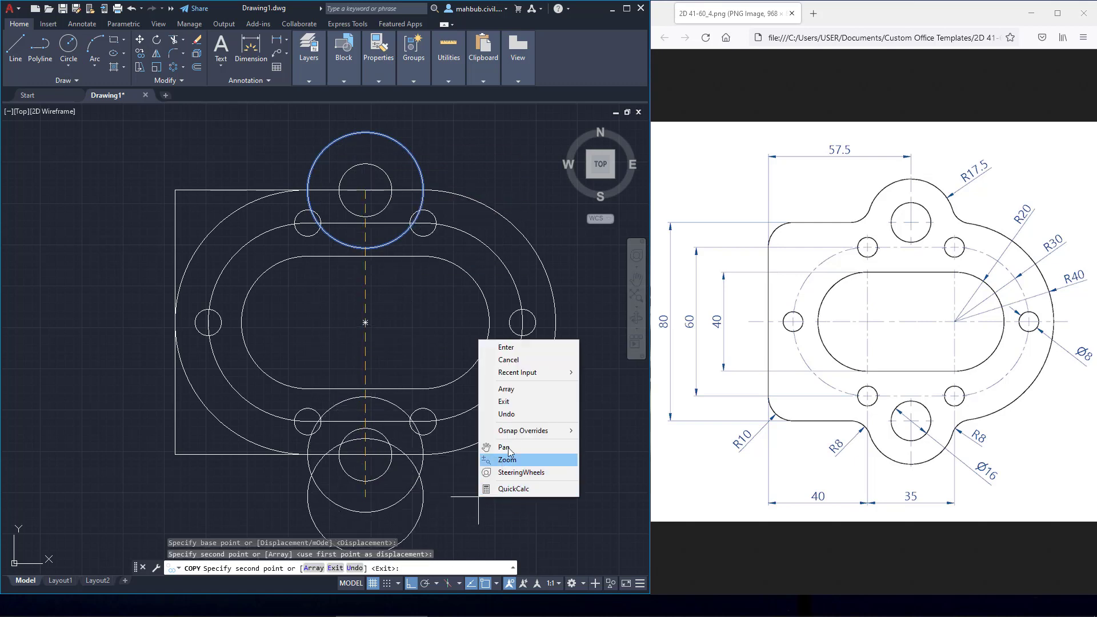
click(506, 347)
Delete the middle slot-shaped outline running through the centres of the six 8 diameter holes.
scroll(361, 371, up, 2)
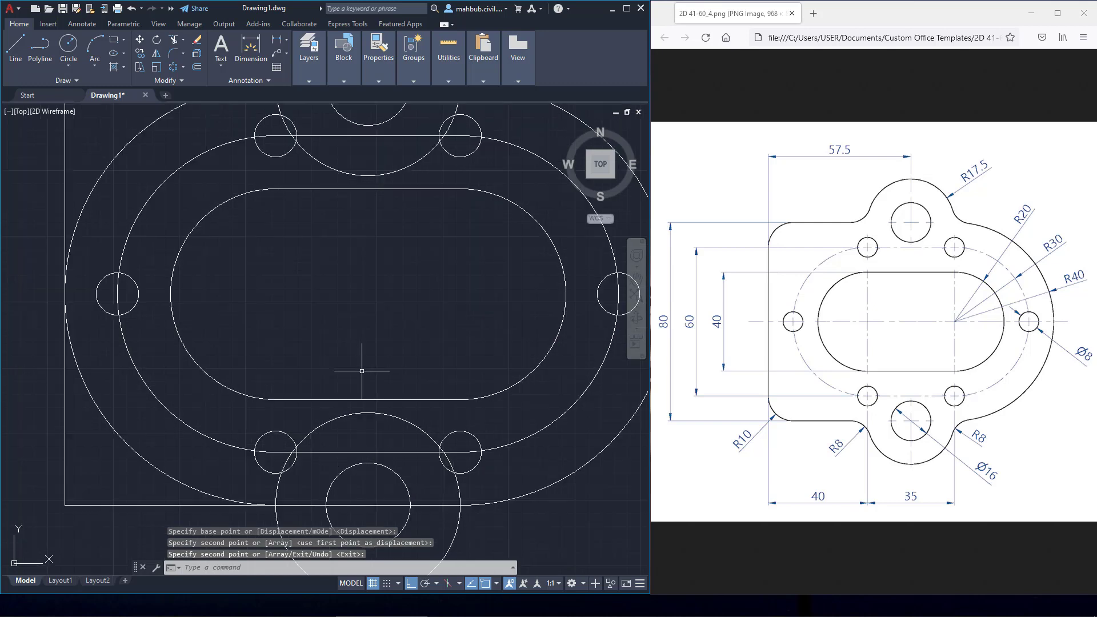
scroll(362, 371, down, 2)
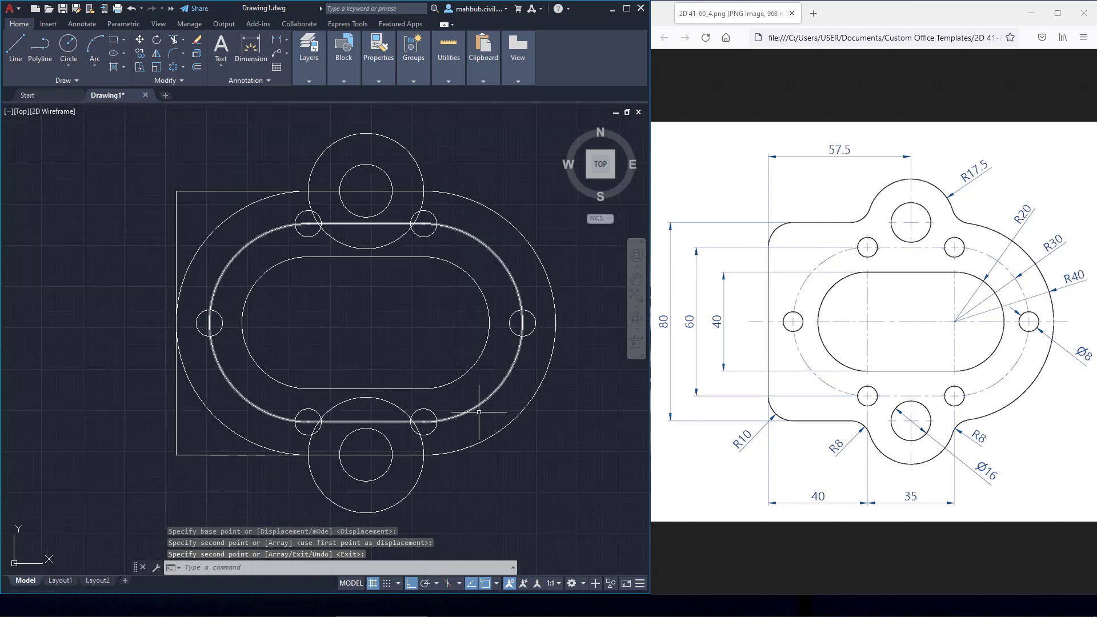
click(490, 396)
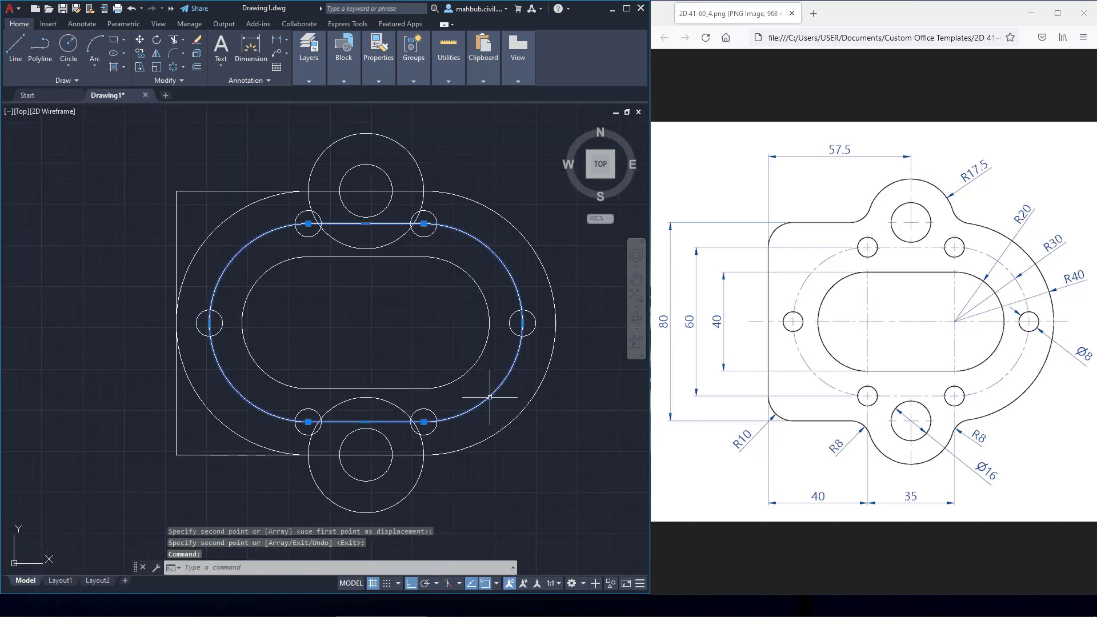
key(Delete)
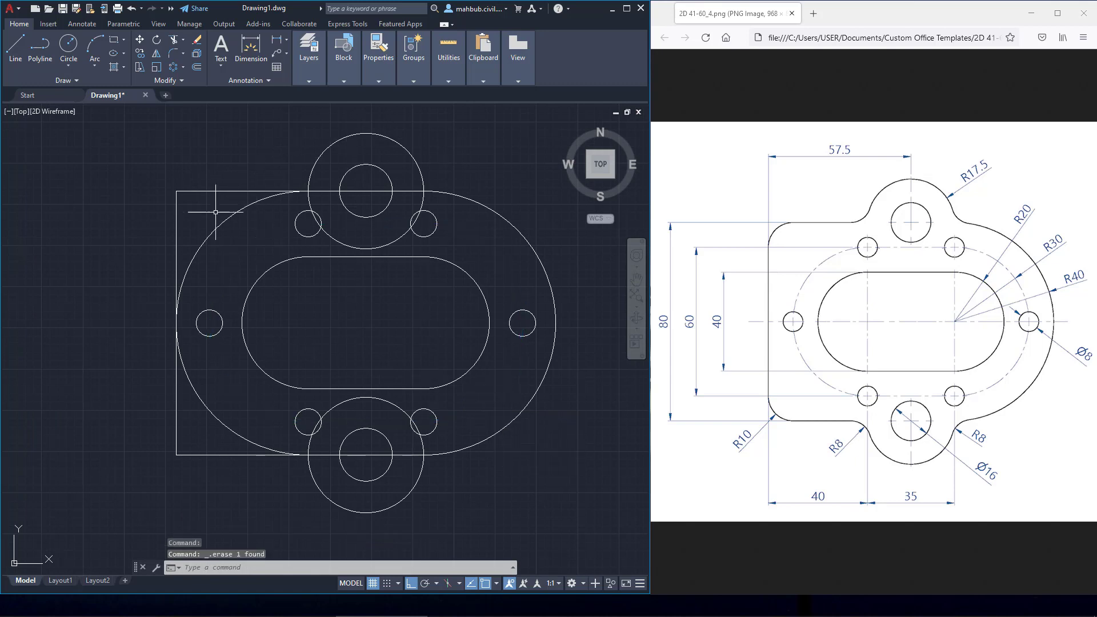
Trim away the left arc of the outermost outline inside the squared corners.
click(175, 42)
drag(237, 240, 201, 208)
drag(215, 392, 171, 443)
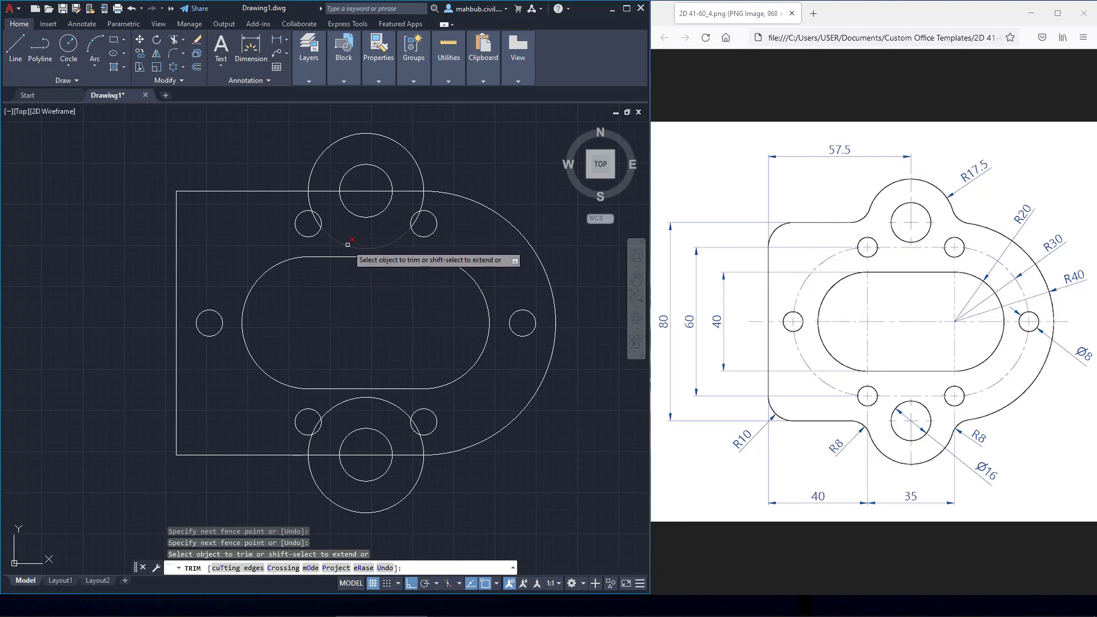
Trim the portions of both 17.5 radius circles inside the plate, leaving only the outer lobes, and finish trimming.
click(310, 200)
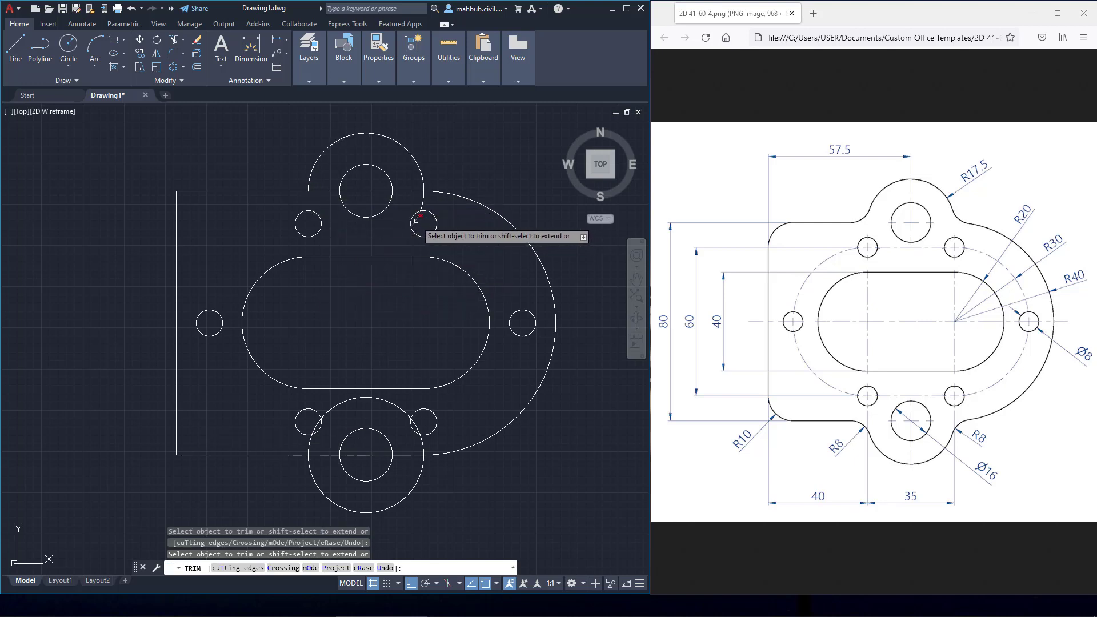
click(422, 202)
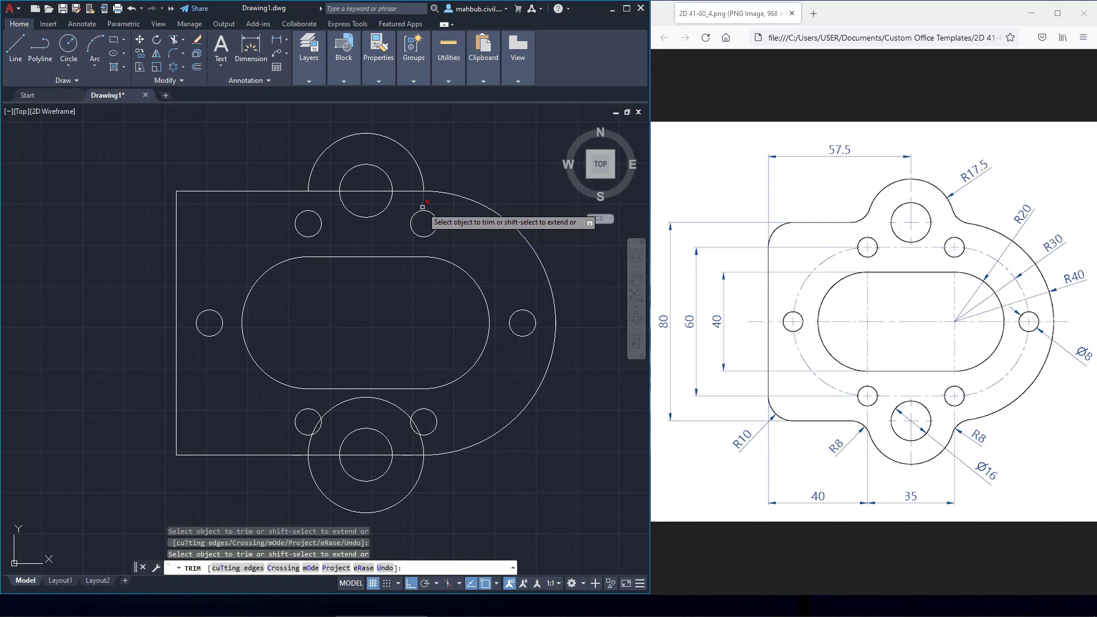
click(418, 448)
click(433, 443)
click(363, 397)
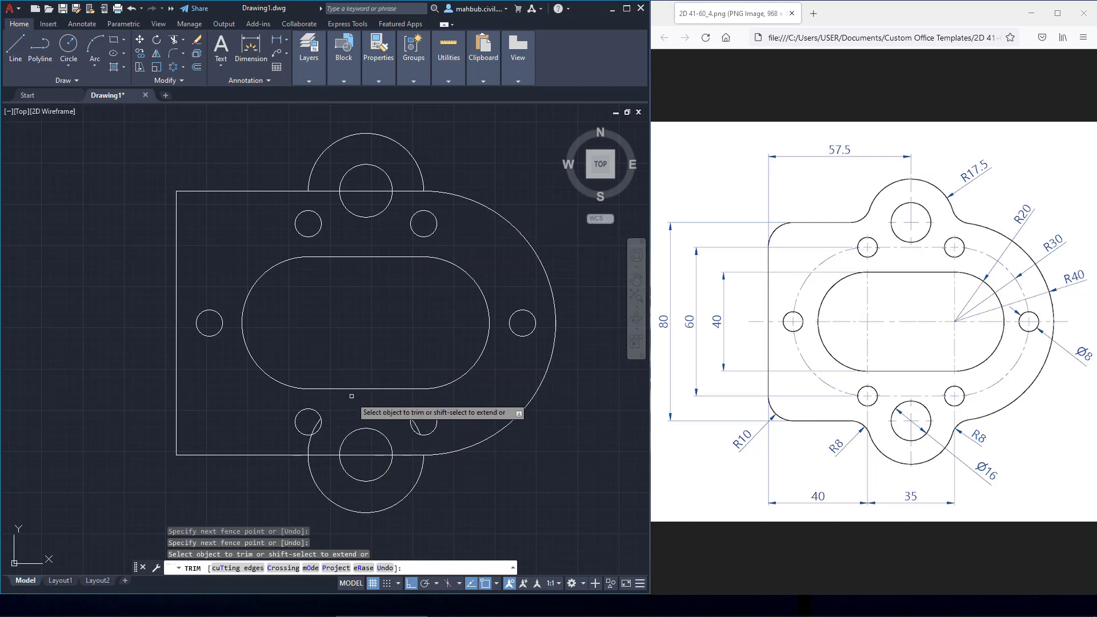
click(314, 431)
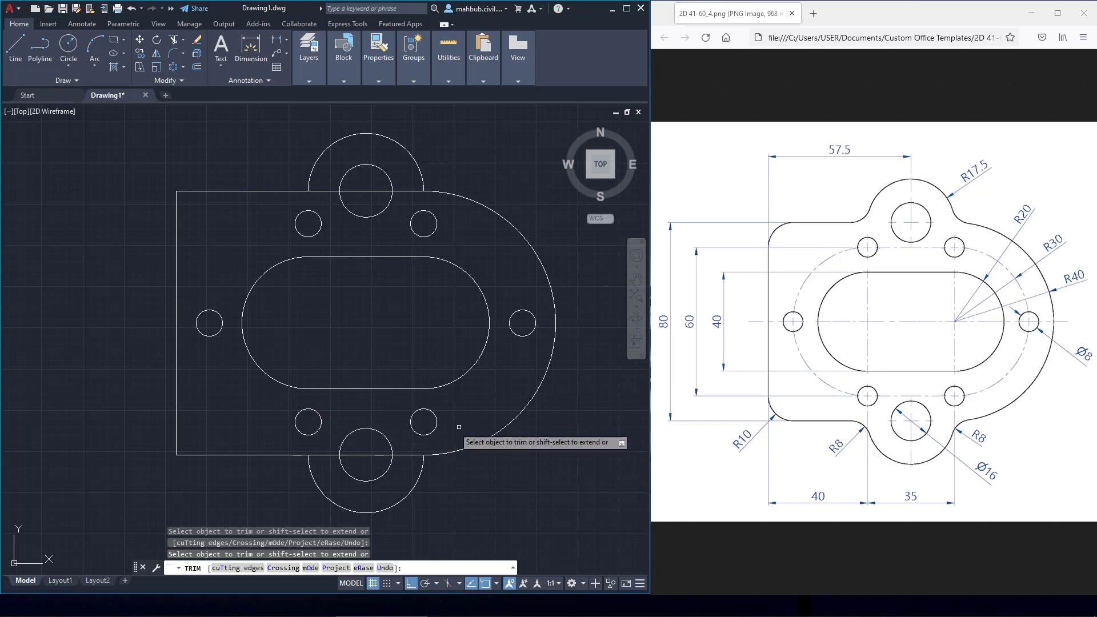
right_click(483, 407)
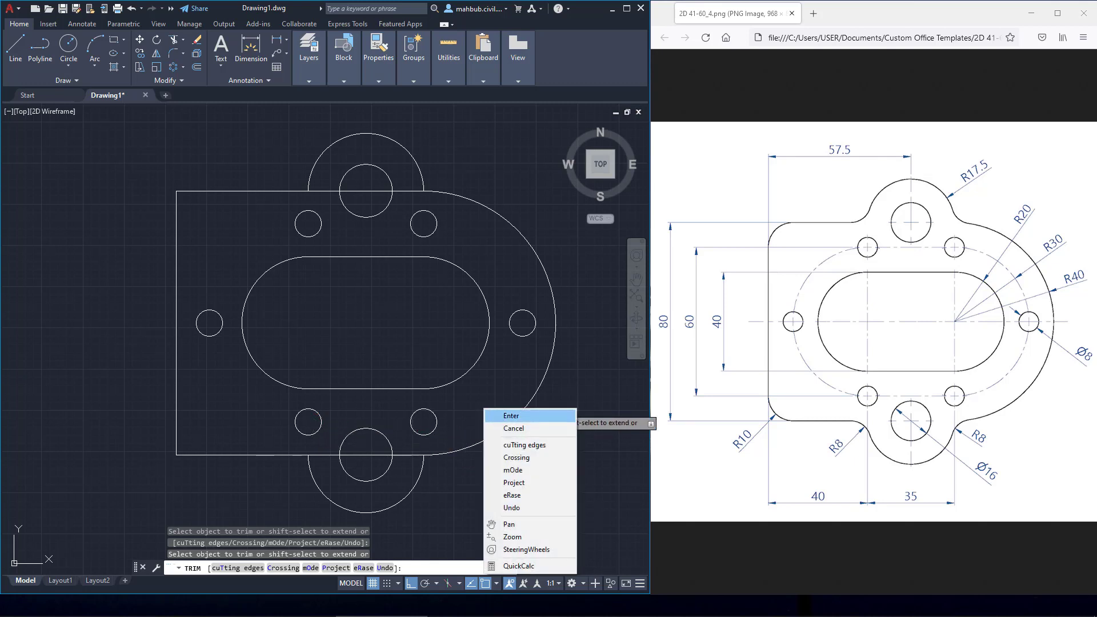
click(503, 415)
scroll(375, 198, down, 2)
scroll(374, 211, up, 2)
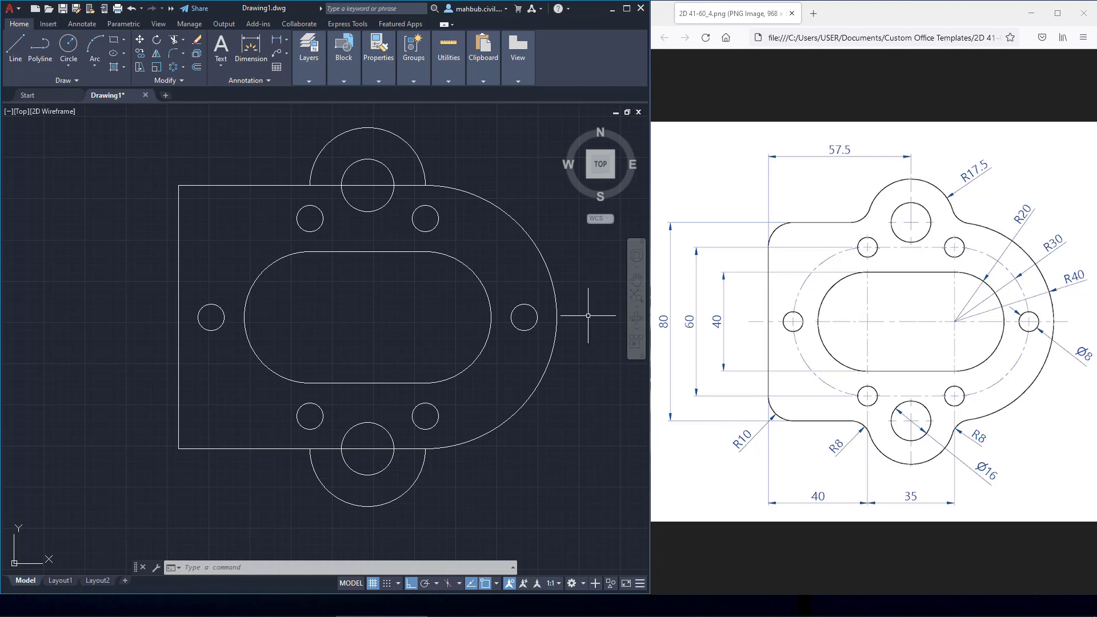
Fillet the lower and upper corners of the plate's squared left side with radius 10, using the Multiple option.
click(184, 55)
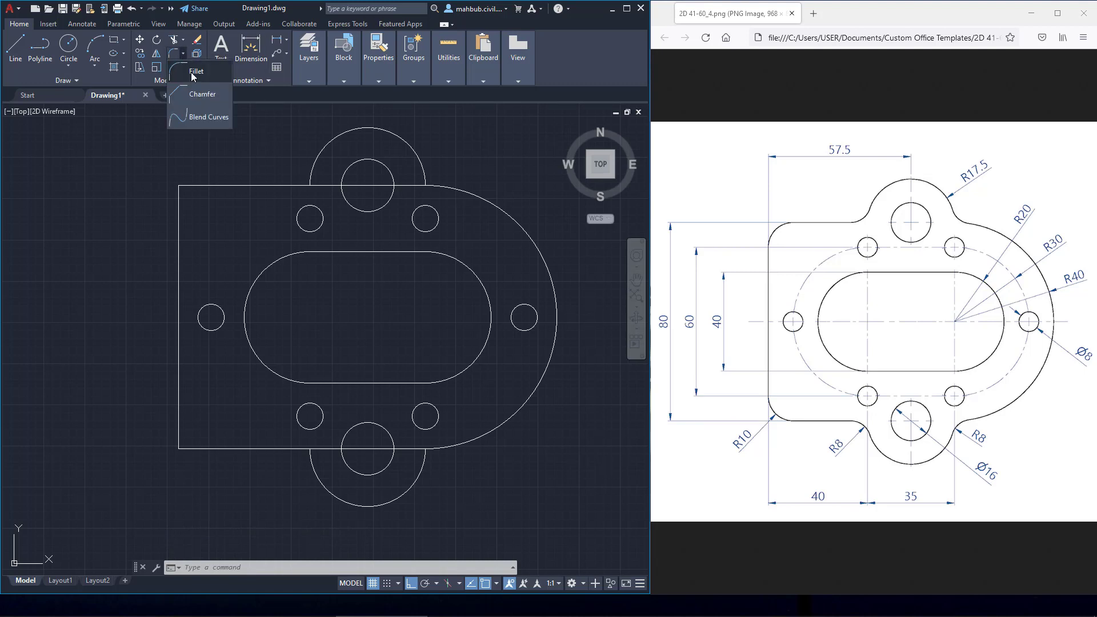
click(192, 71)
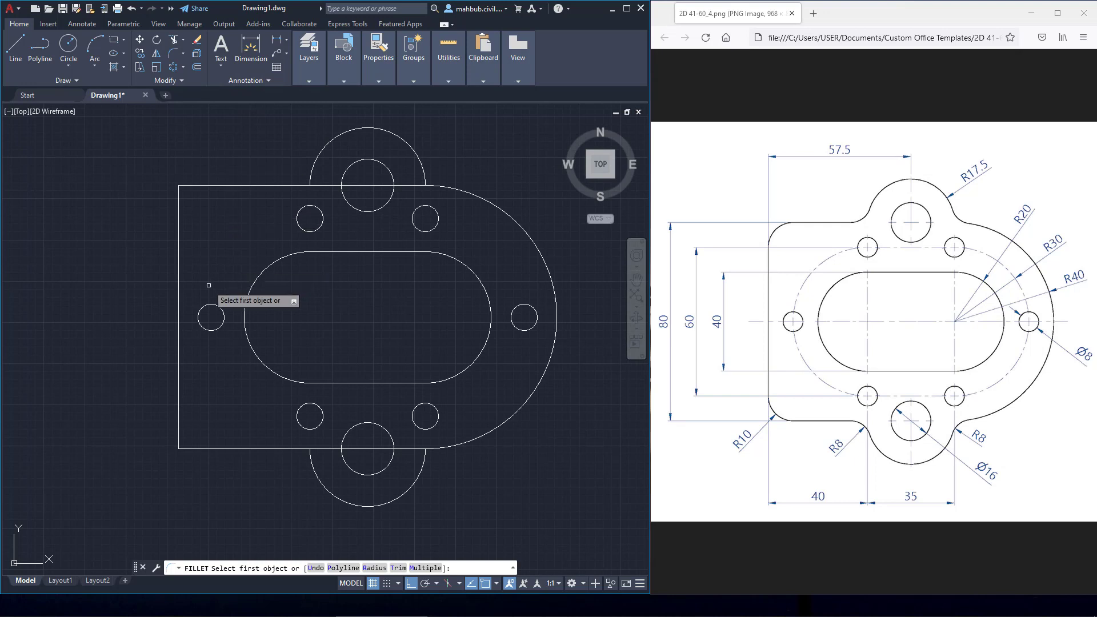
click(374, 568)
text(10)
key(Return)
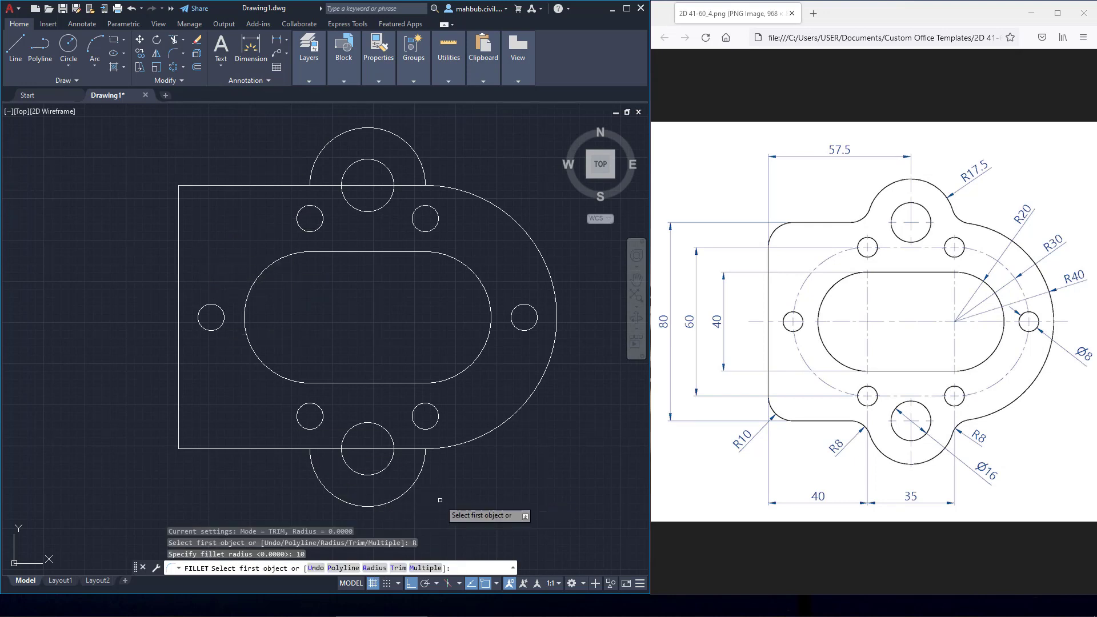
text(M)
key(Return)
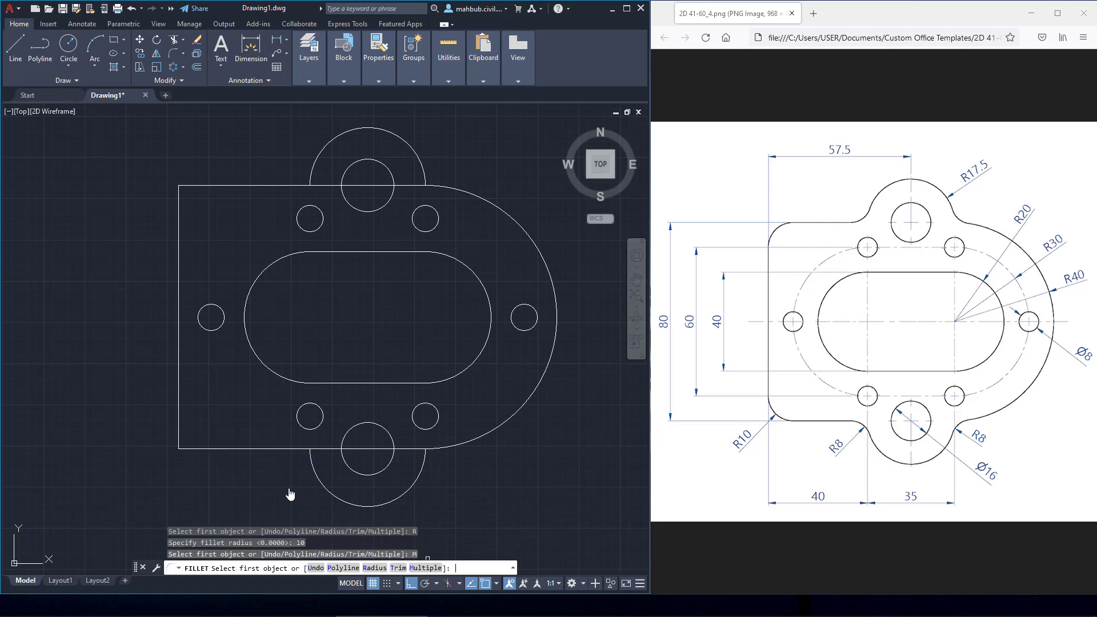
click(197, 449)
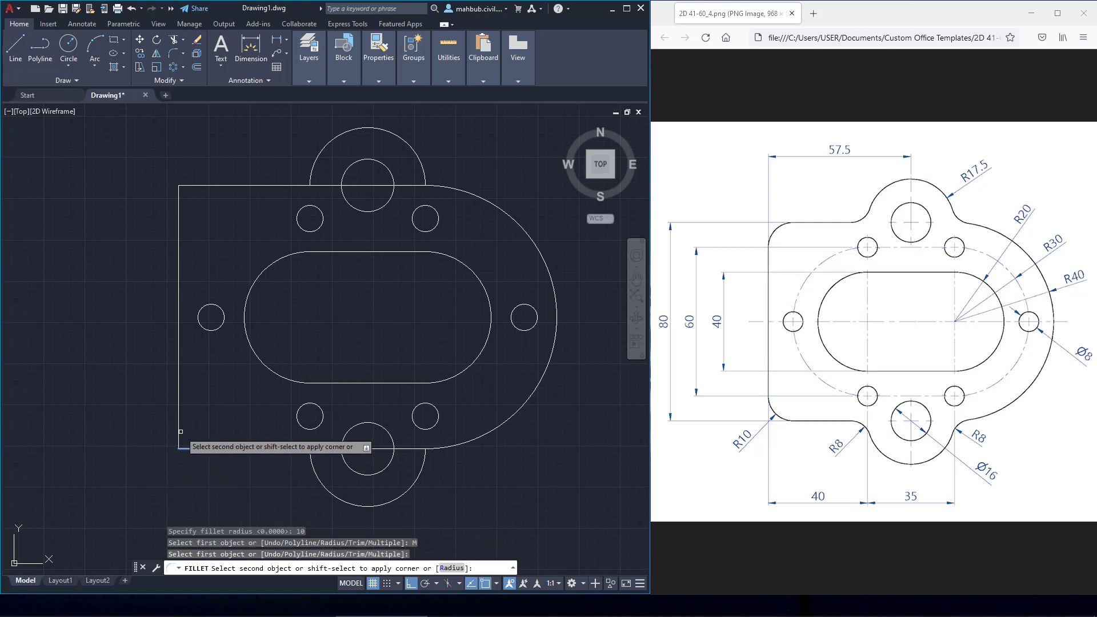
click(181, 433)
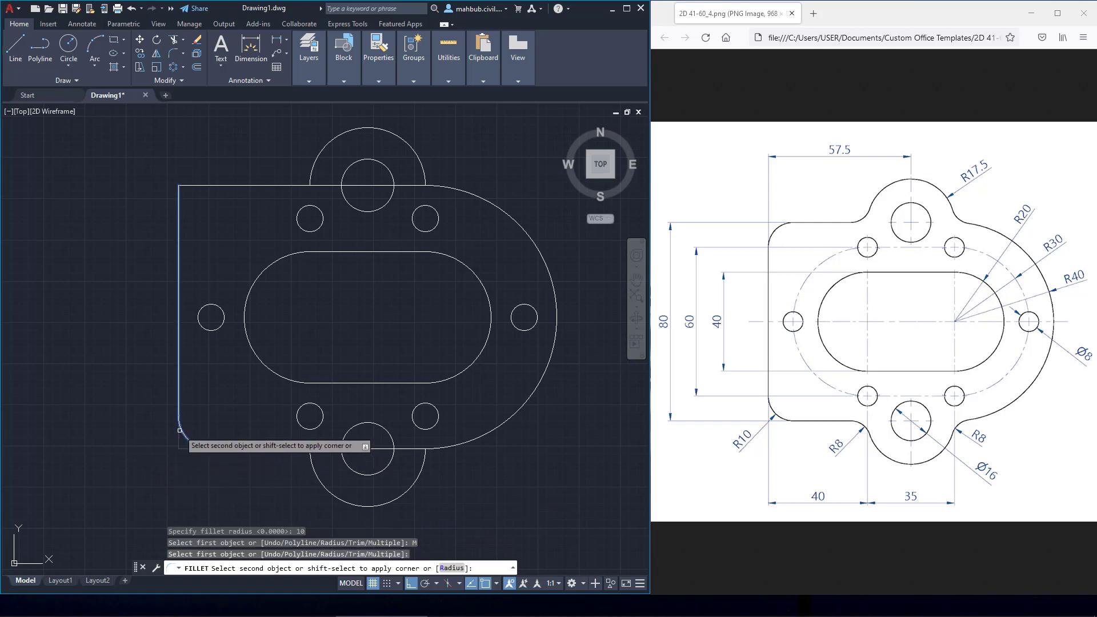
click(179, 215)
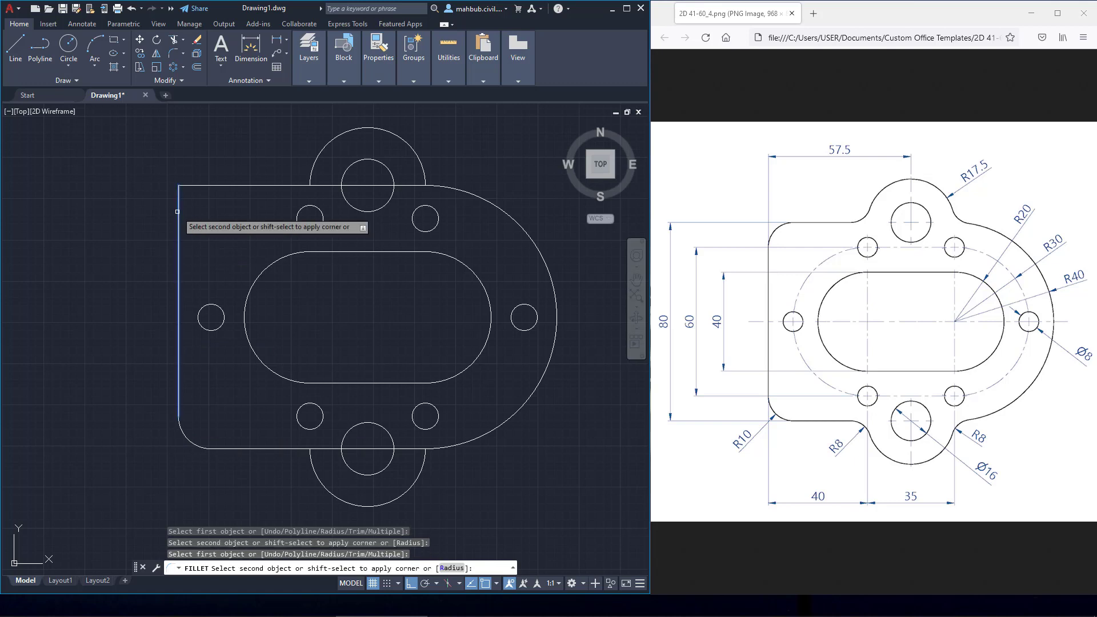
click(211, 186)
right_click(206, 171)
click(213, 177)
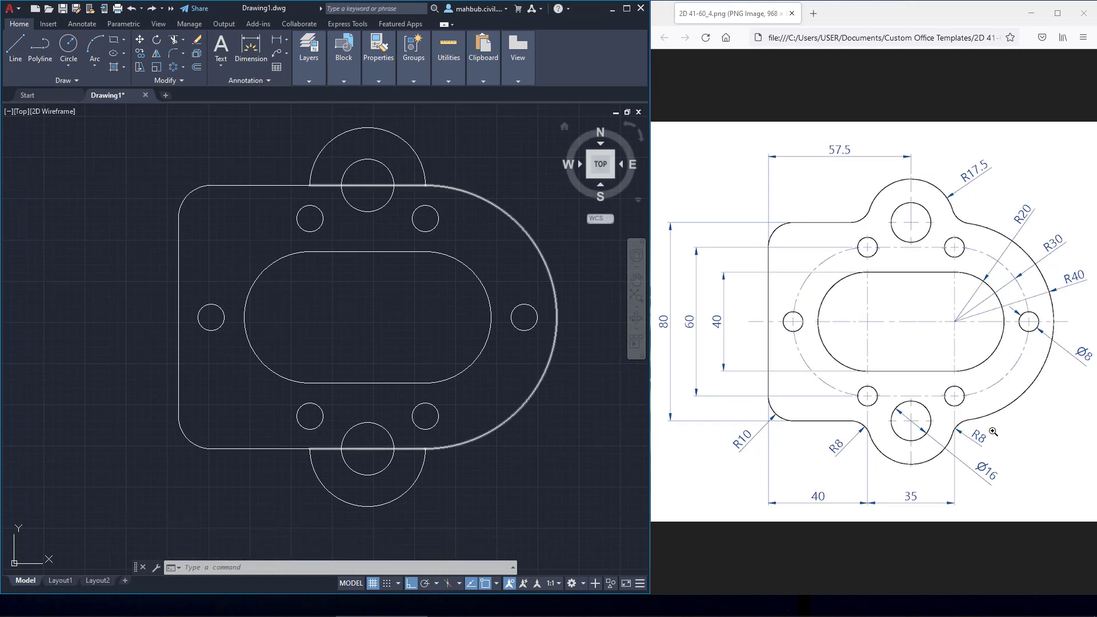
Fillet the left junctions of the lower and upper lobes with the plate's horizontal edges at radius 8, using the Multiple option.
click(184, 53)
click(195, 70)
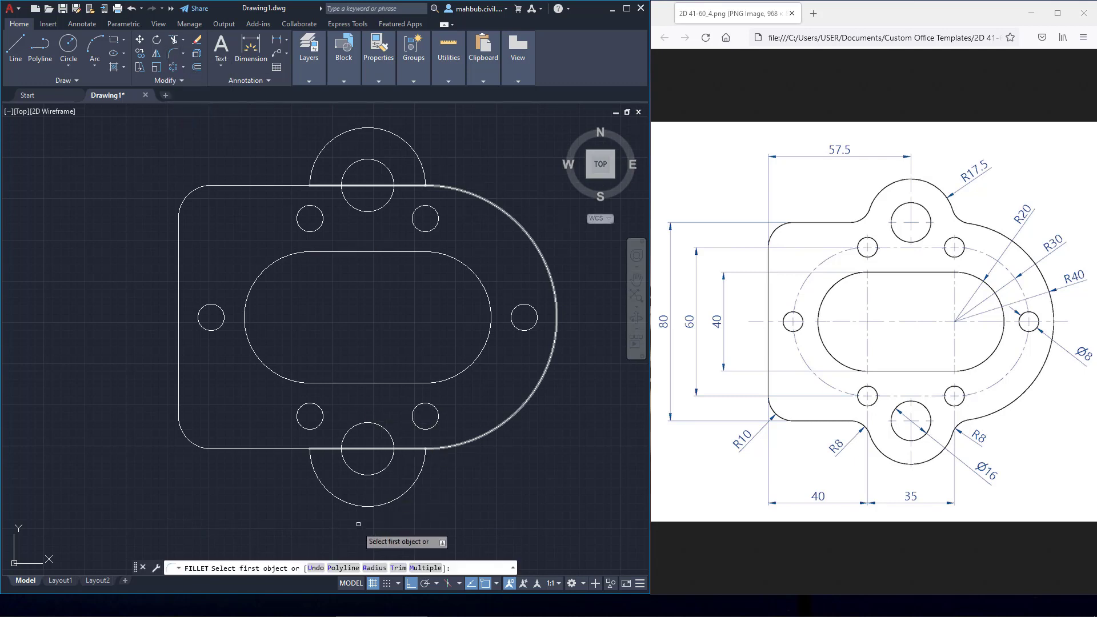
click(374, 568)
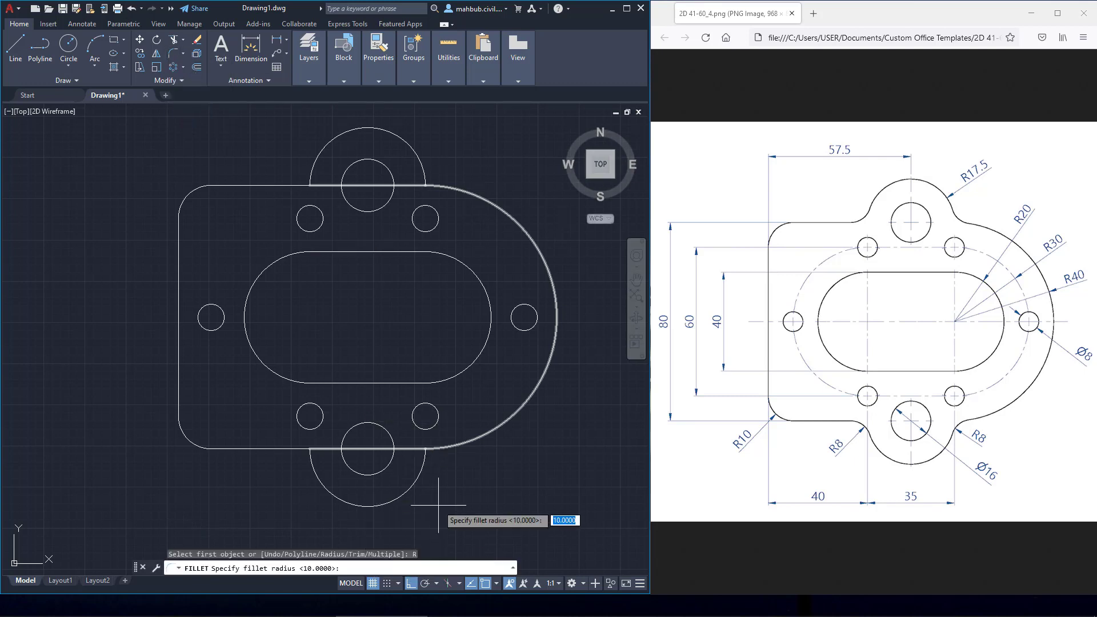
key(Return)
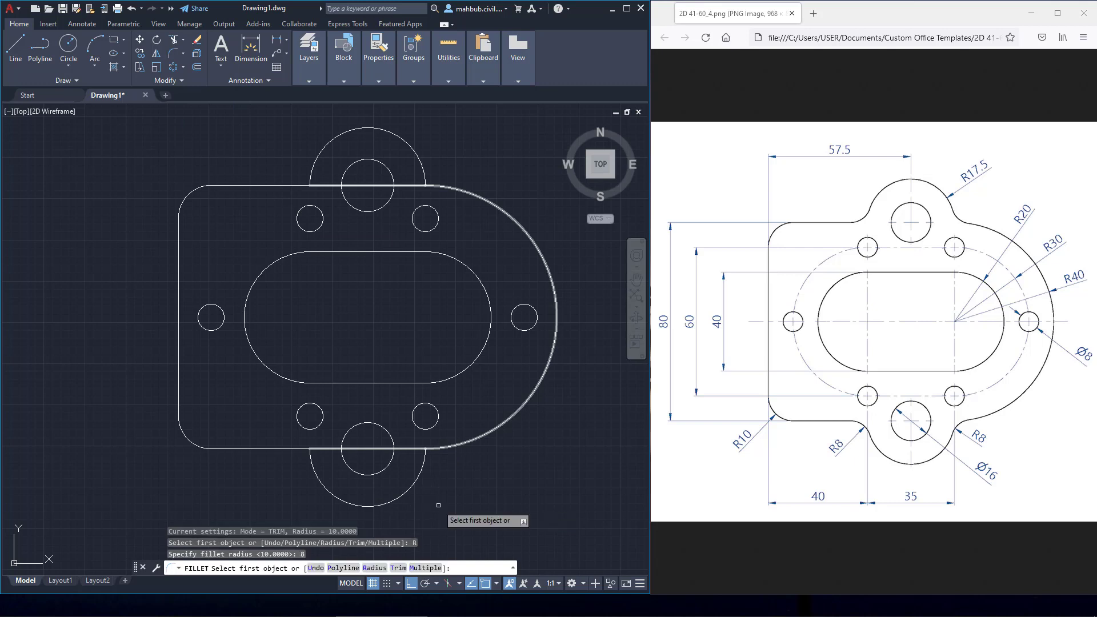
click(416, 567)
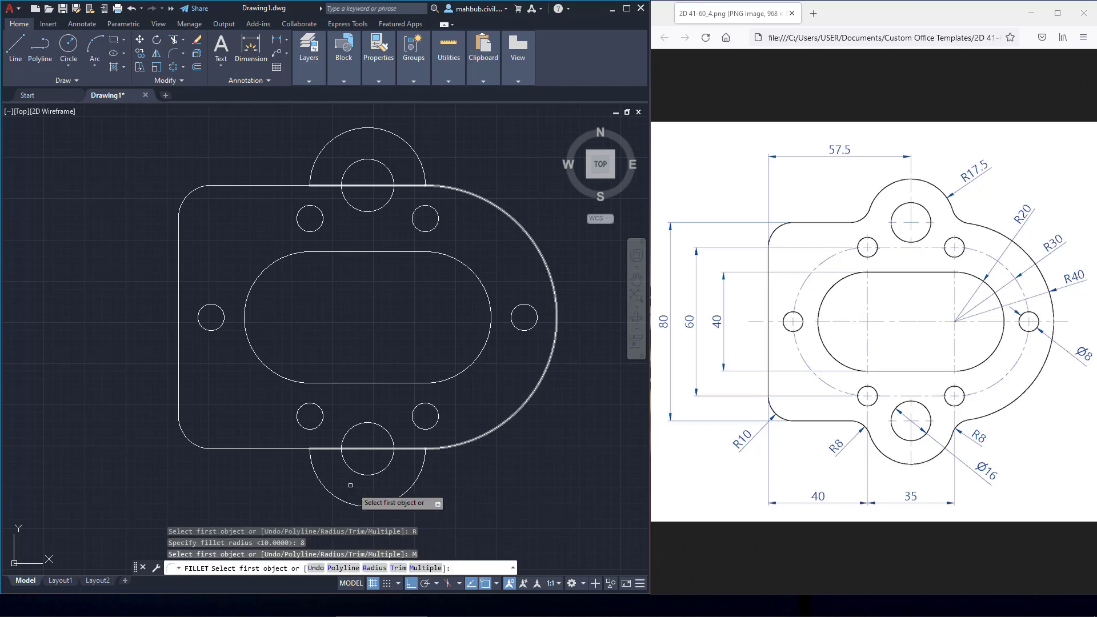
click(314, 476)
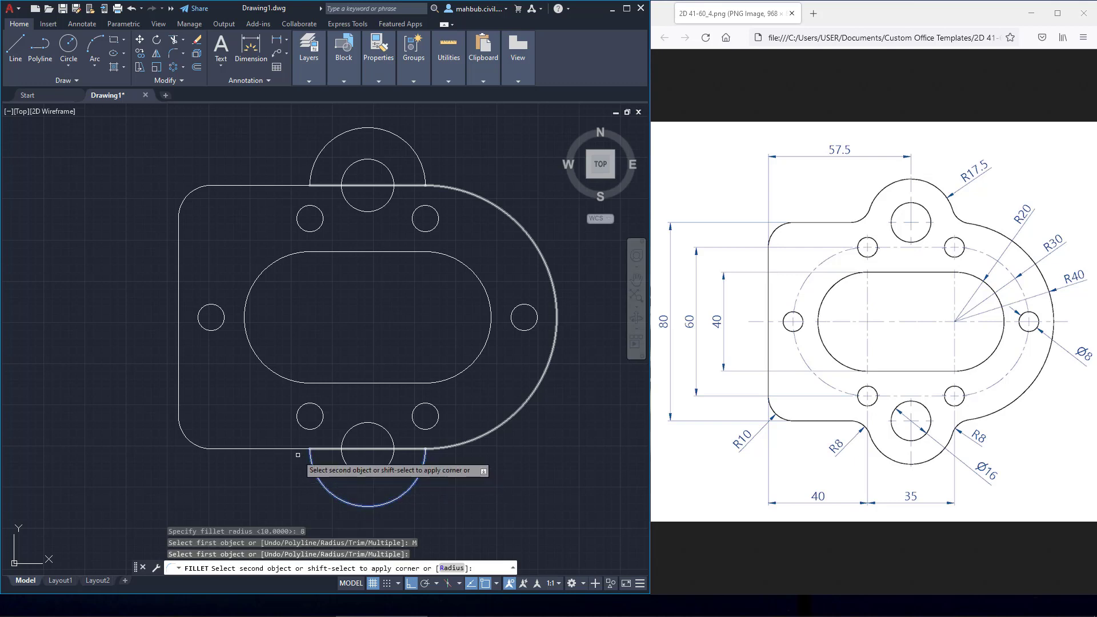
click(289, 449)
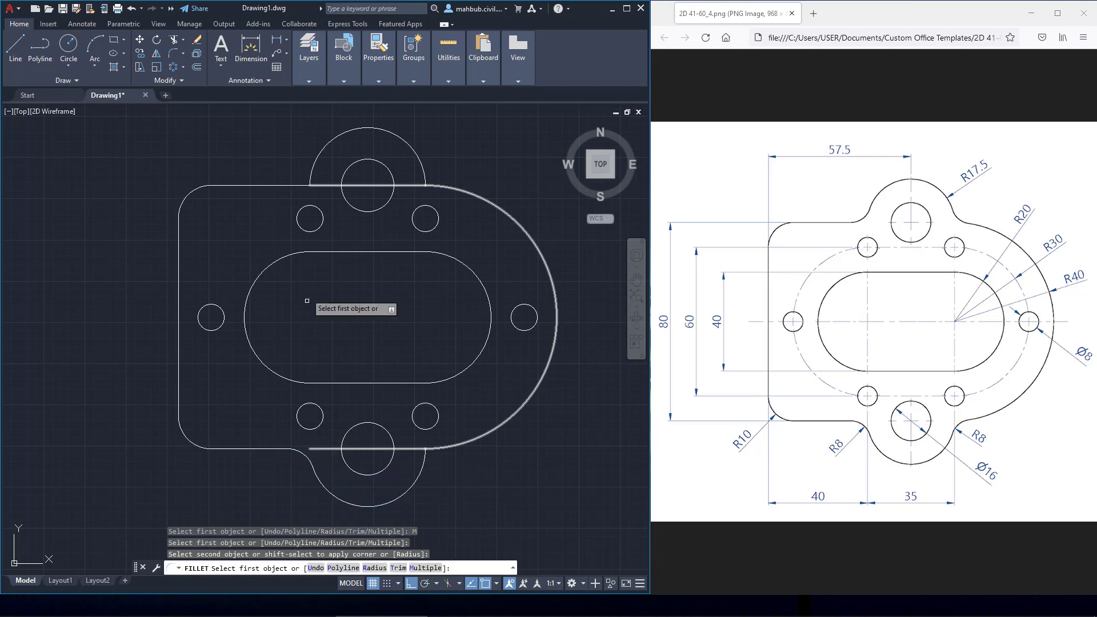
click(303, 184)
click(312, 170)
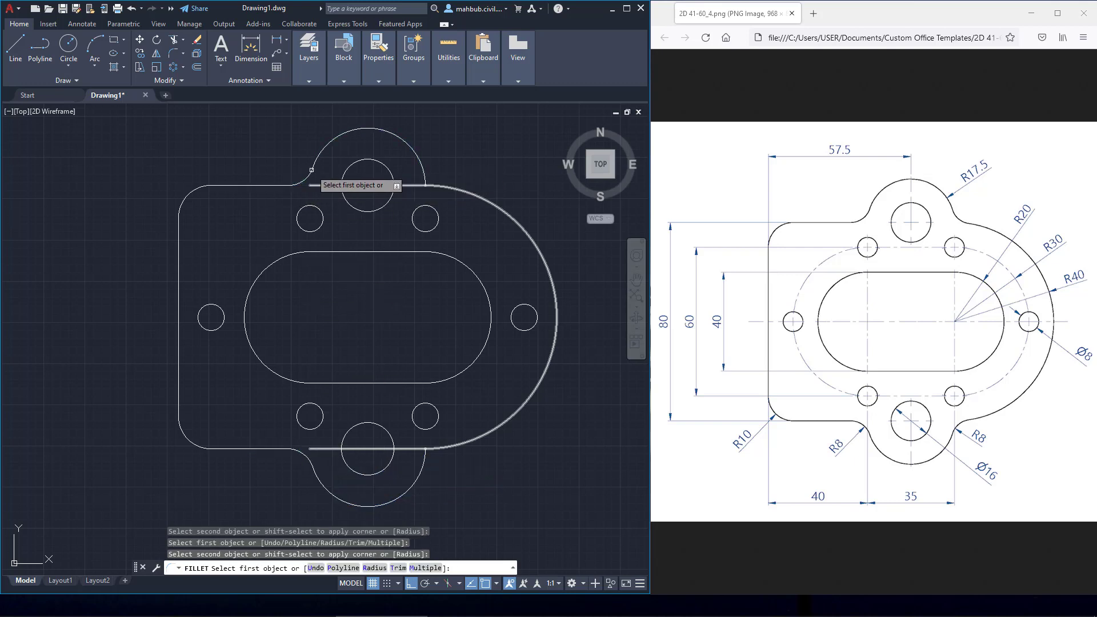
Try to fillet the upper lobe's right end with the plate's large right arc at radius 8, and end the Fillet command.
click(422, 174)
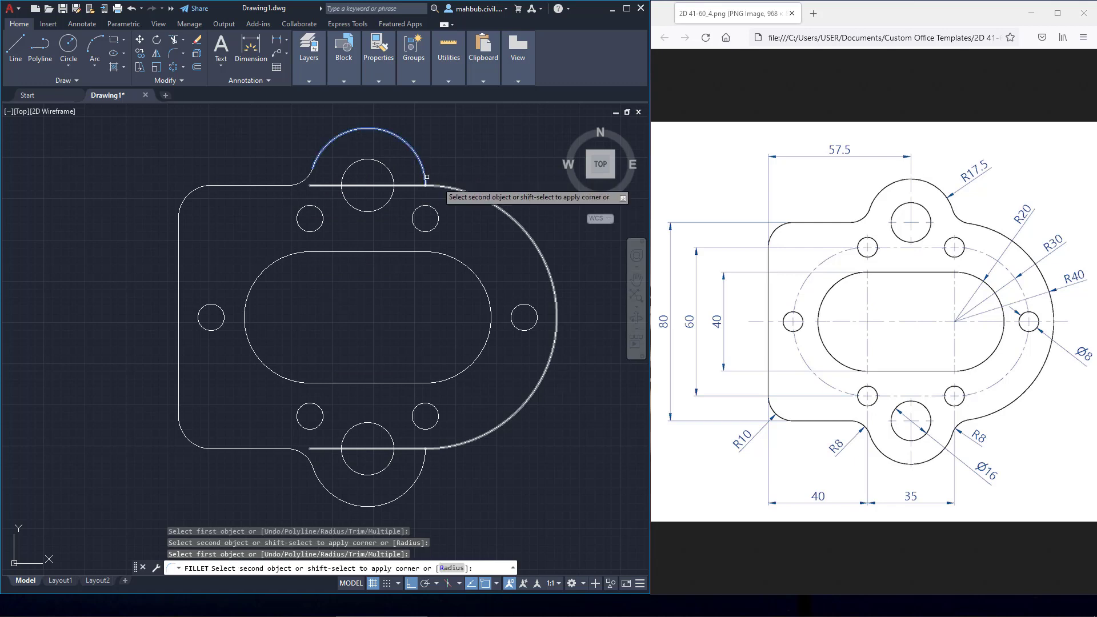
click(442, 187)
click(443, 187)
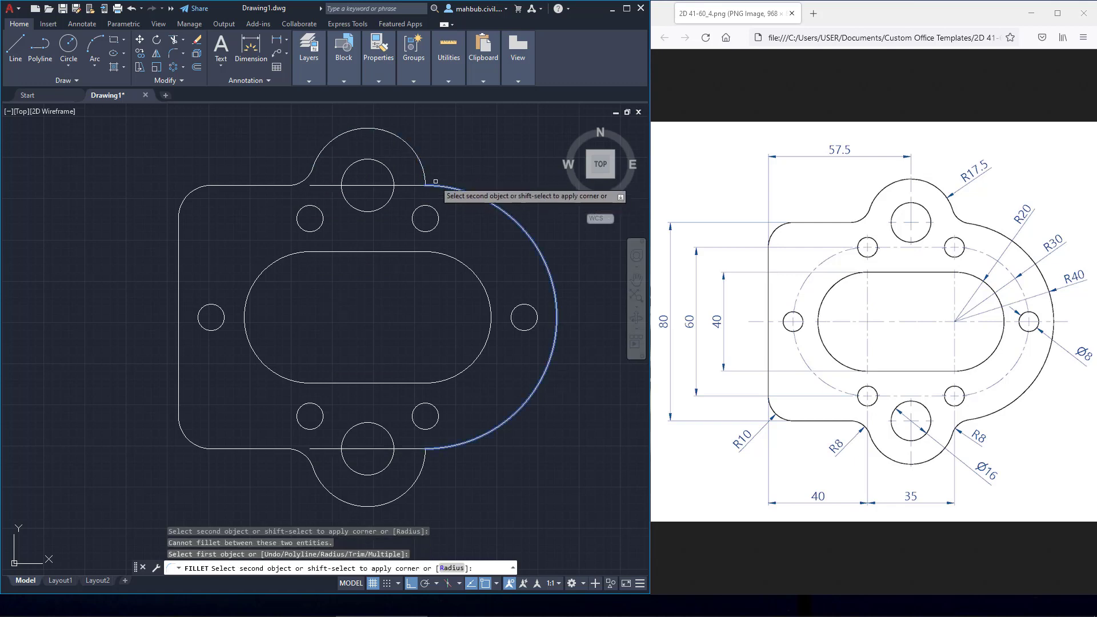
click(426, 169)
right_click(452, 149)
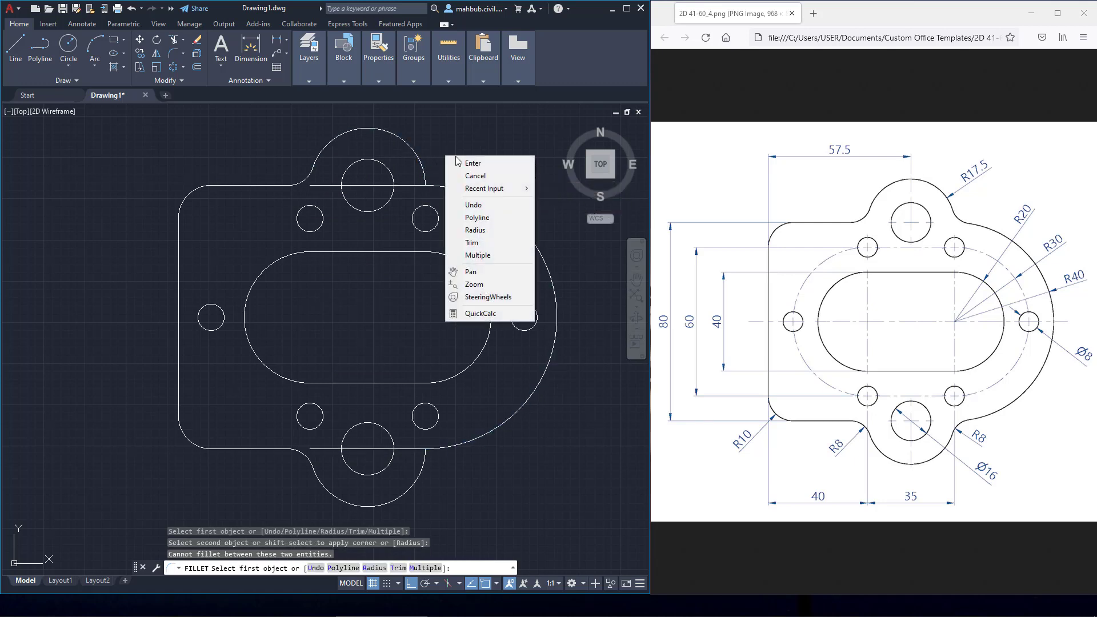
click(465, 163)
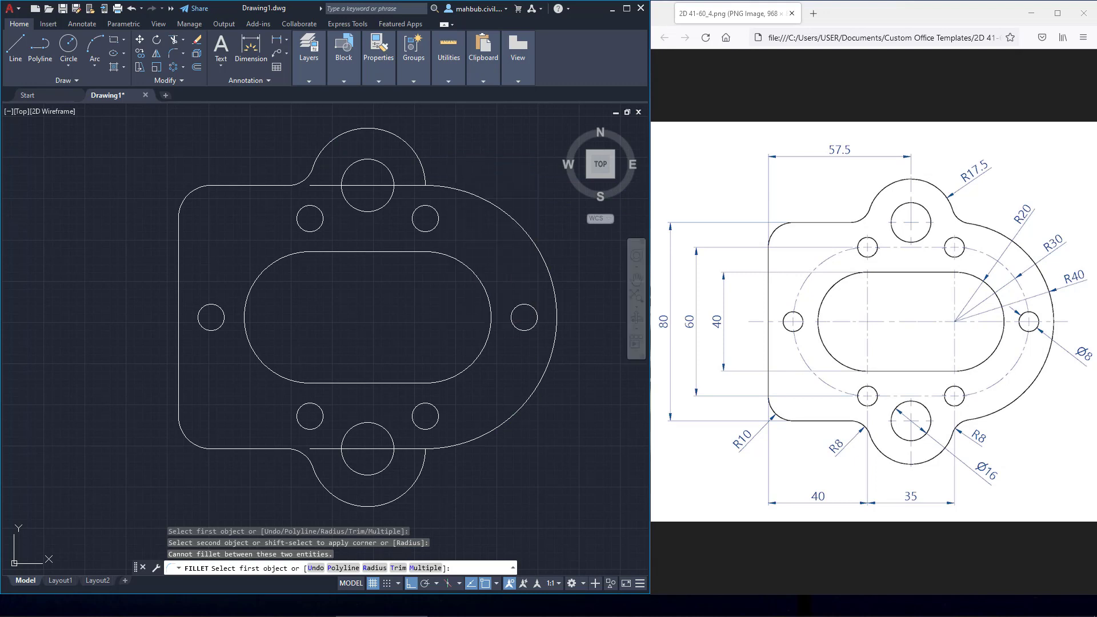
key(Return)
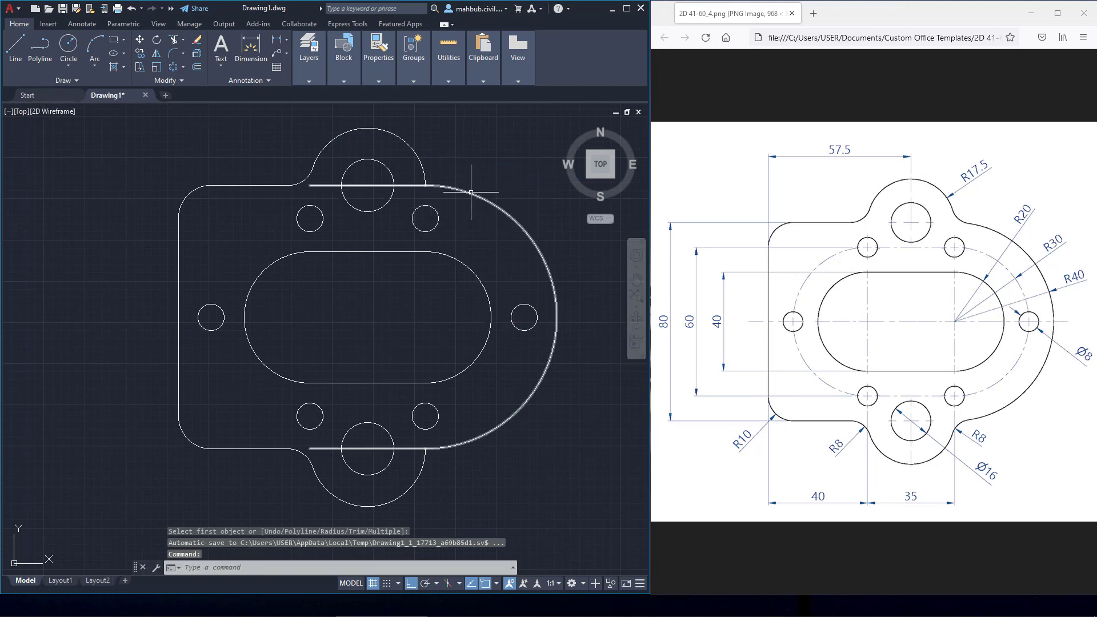
Explode the remaining outer polyline and fillet the lower lobe's right end with the large right arc at radius 8.
click(491, 200)
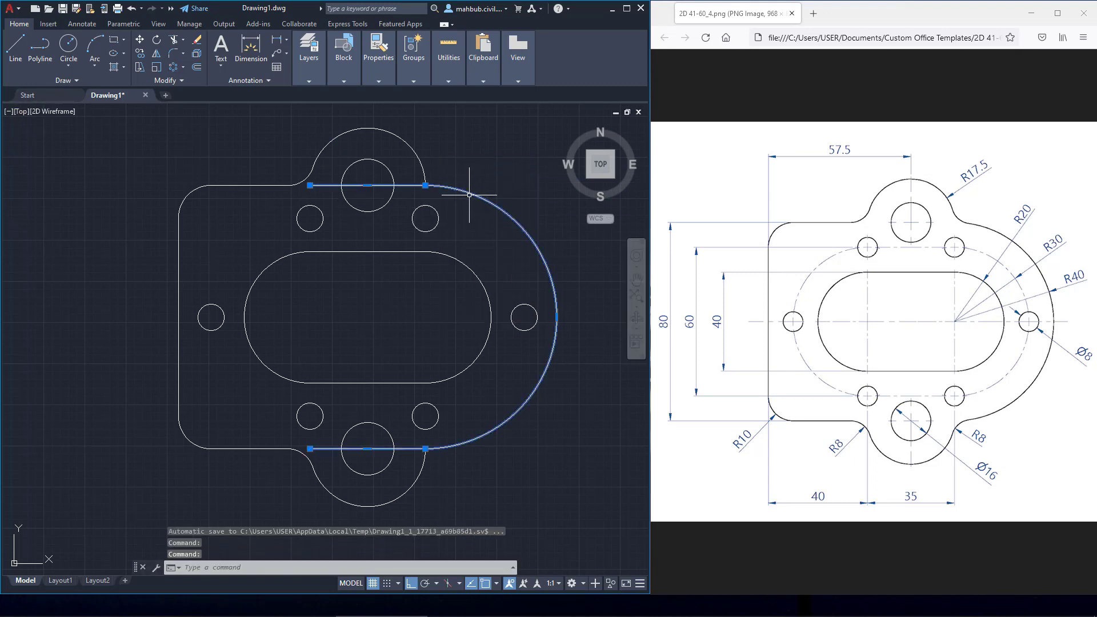
click(196, 54)
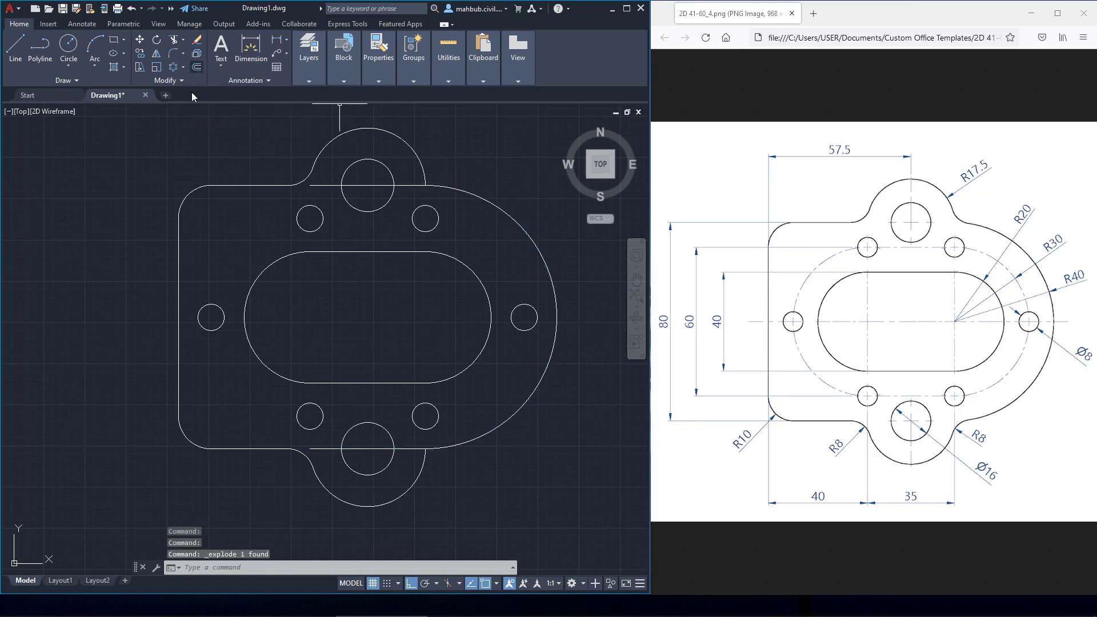
click(175, 56)
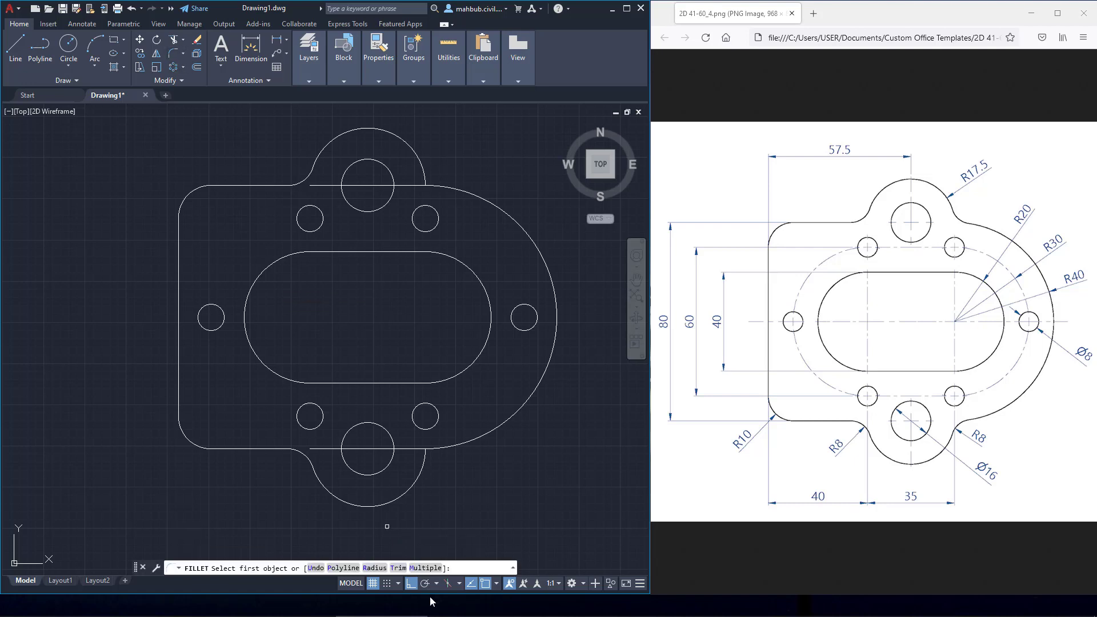
text(r)
key(Return)
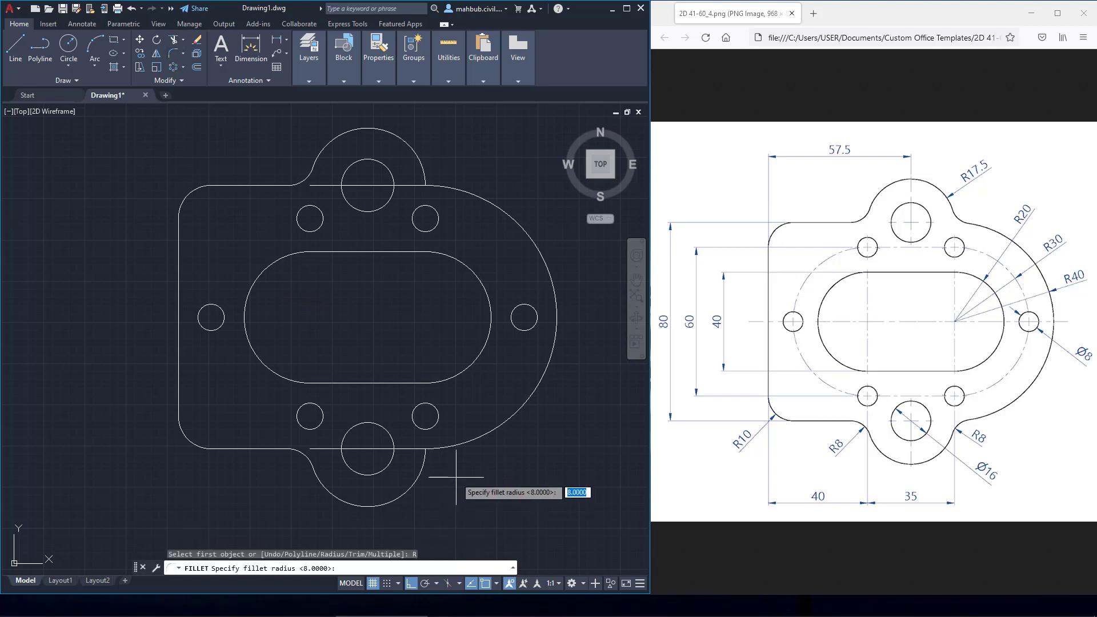
text(8)
key(Return)
text(m)
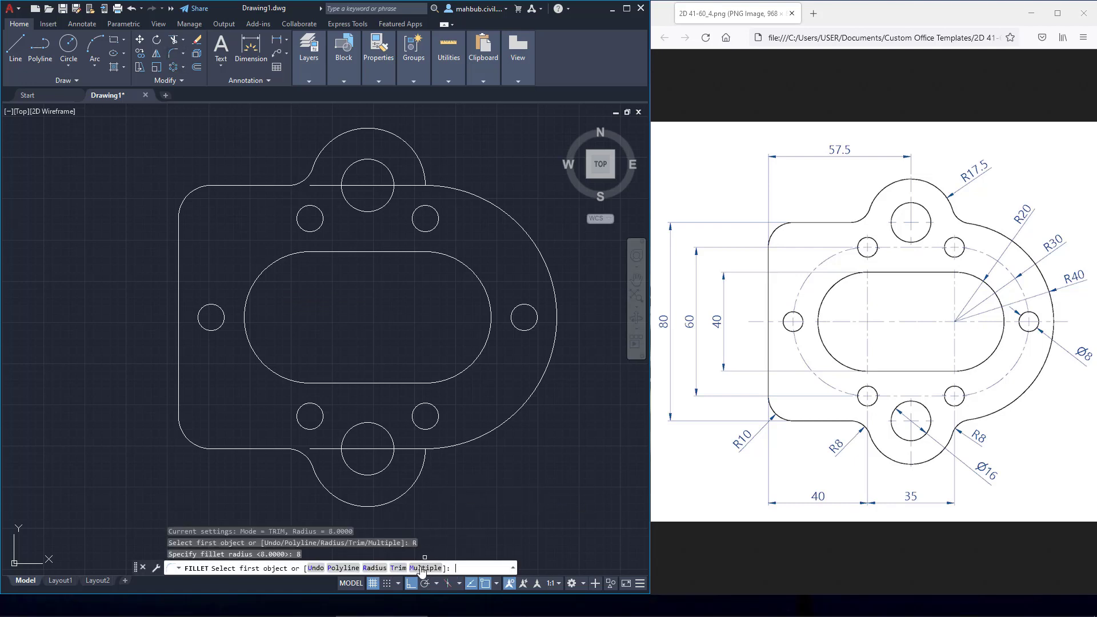
key(Return)
click(423, 460)
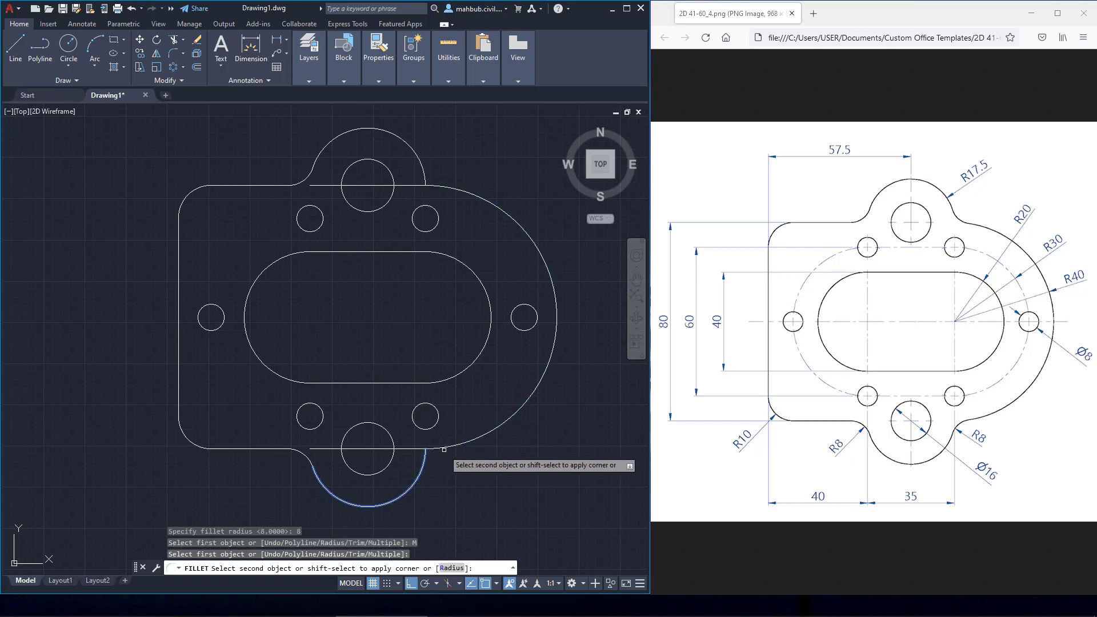
click(446, 448)
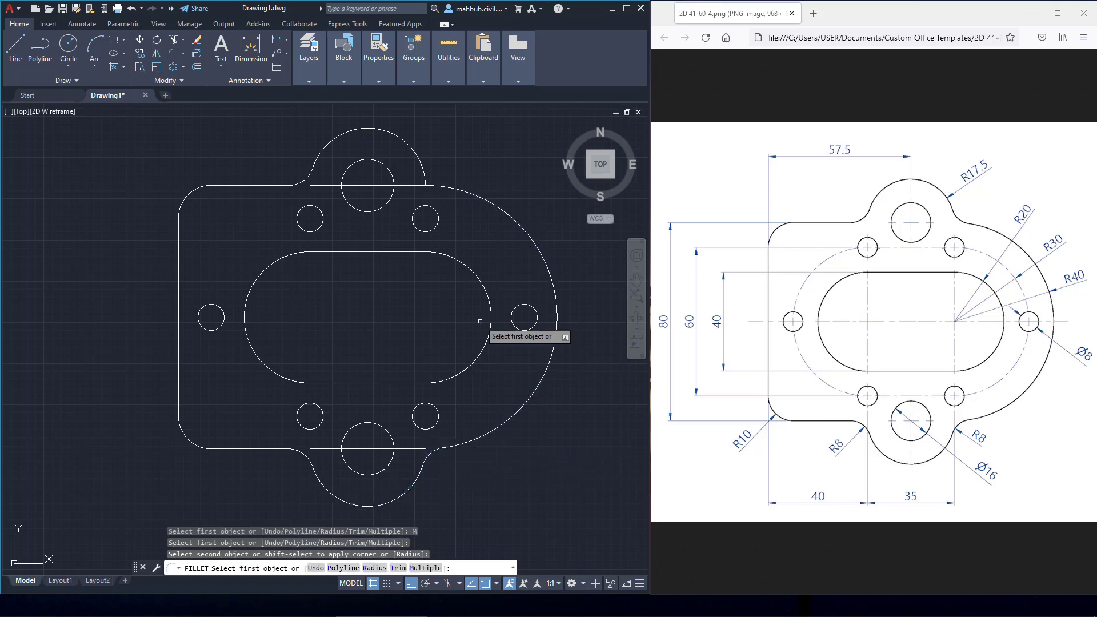
Fillet the upper lobe's right end with the large right arc at the same radius and finish filleting.
click(442, 185)
click(422, 164)
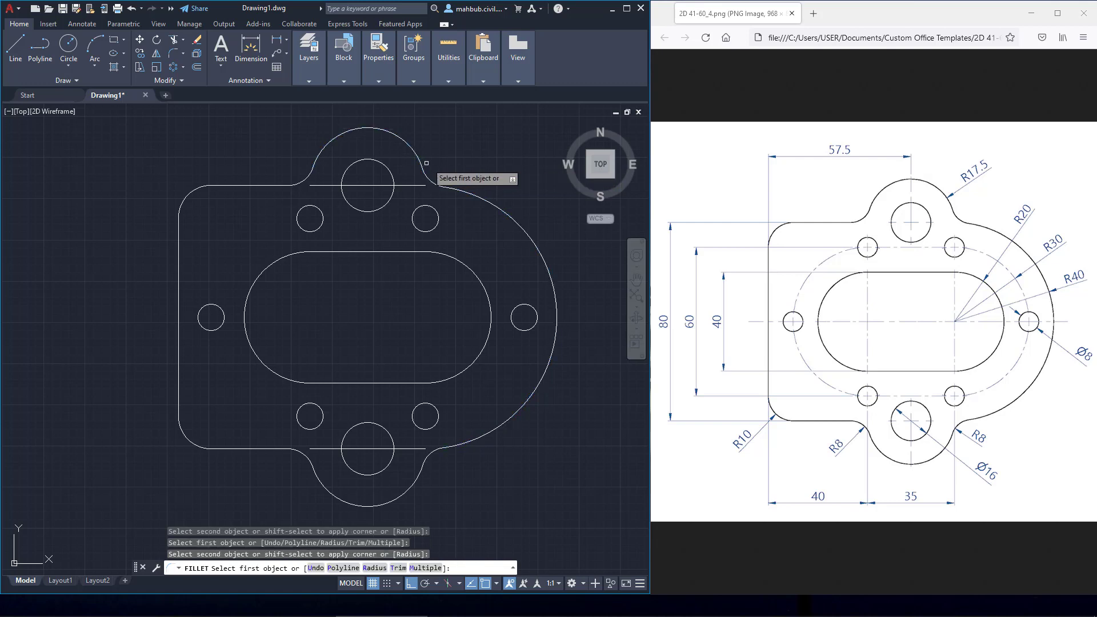
right_click(462, 156)
click(488, 163)
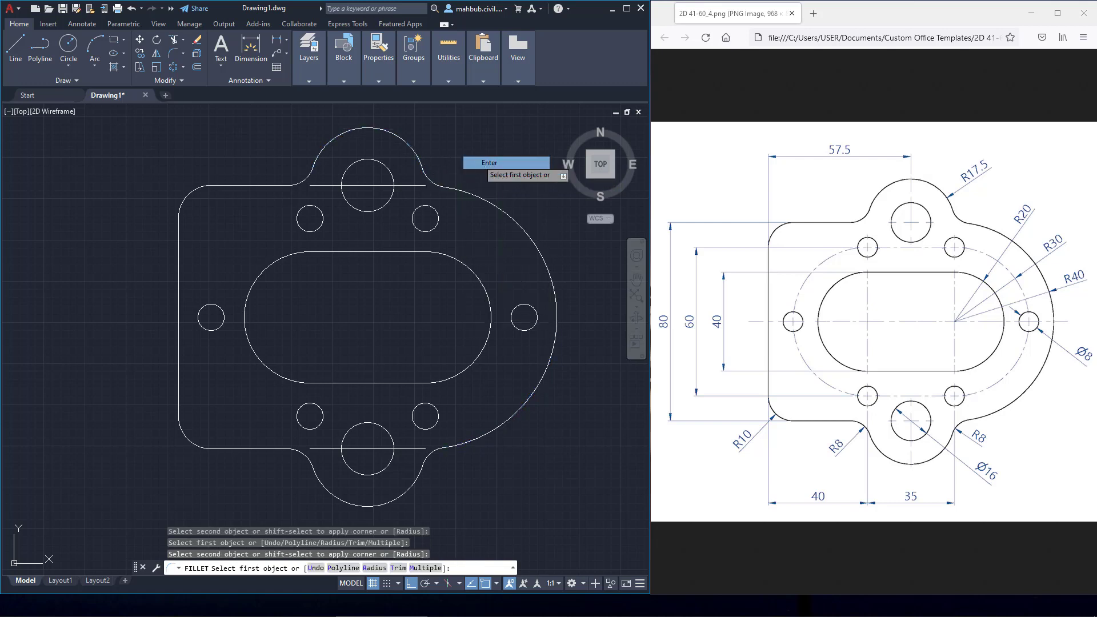
Delete the two leftover horizontal lines crossing the upper and lower 16 diameter circles.
click(410, 185)
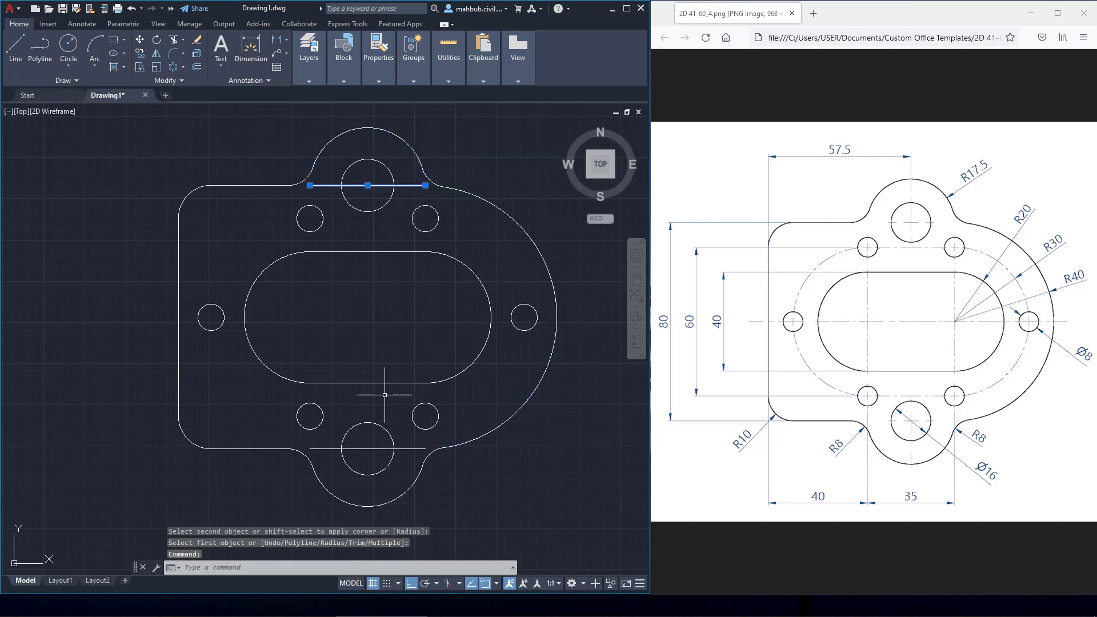
click(381, 449)
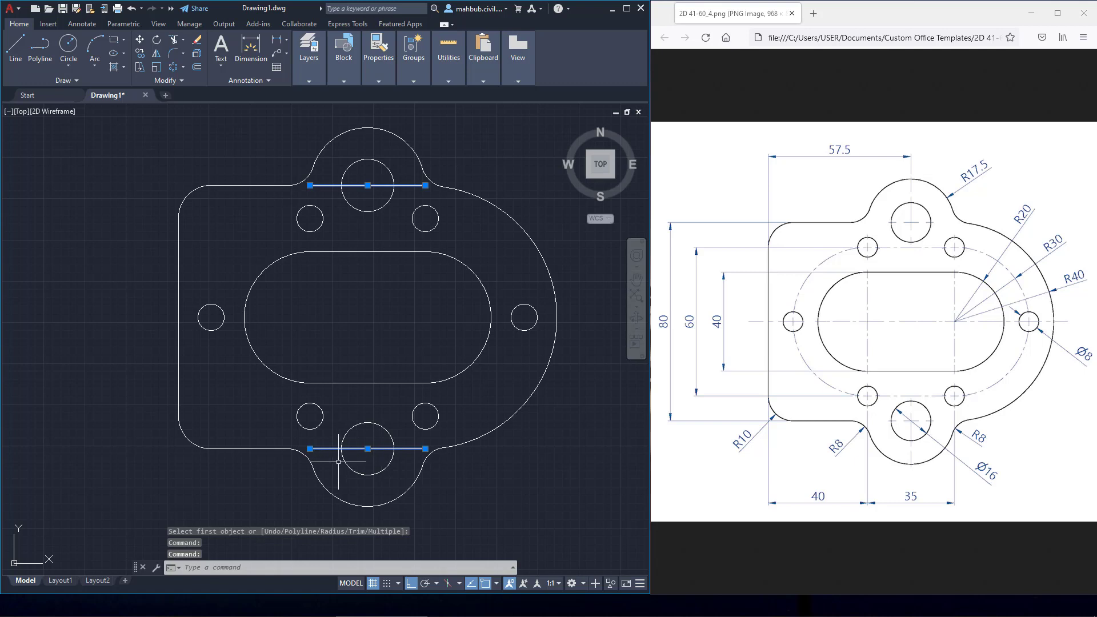
key(Delete)
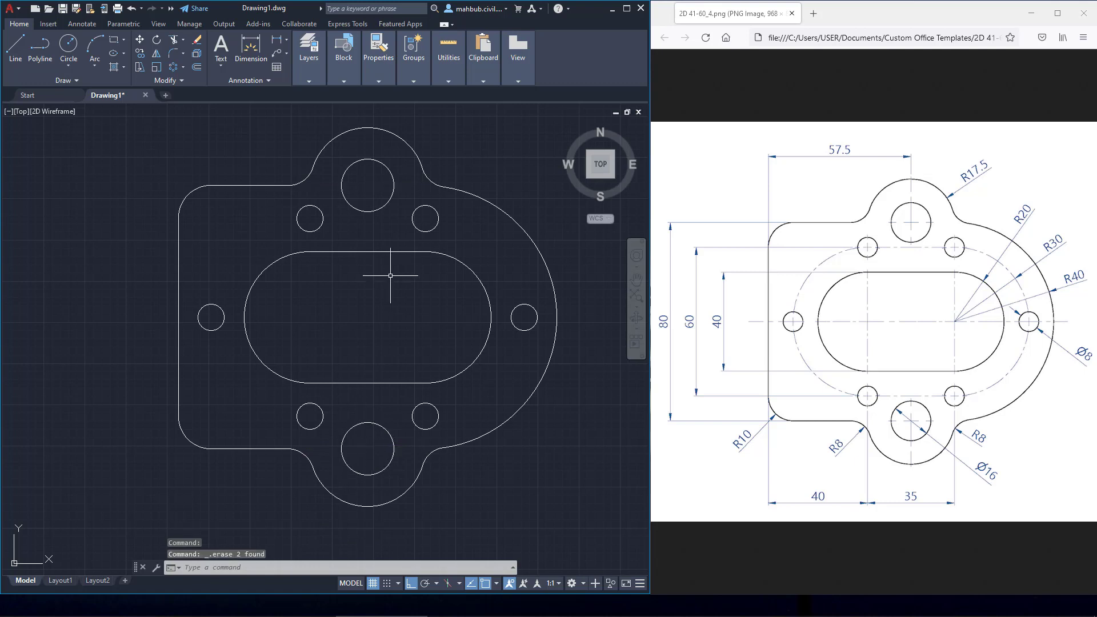
scroll(391, 277, down, 2)
middle_drag(526, 258, 453, 252)
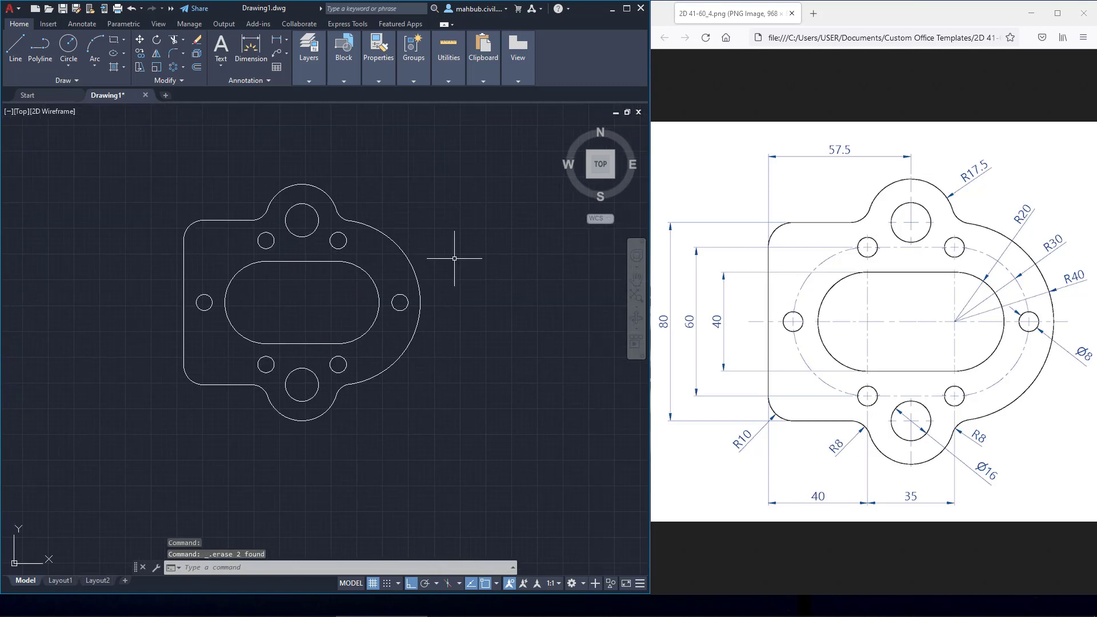
scroll(436, 245, up, 2)
middle_drag(383, 288, 439, 256)
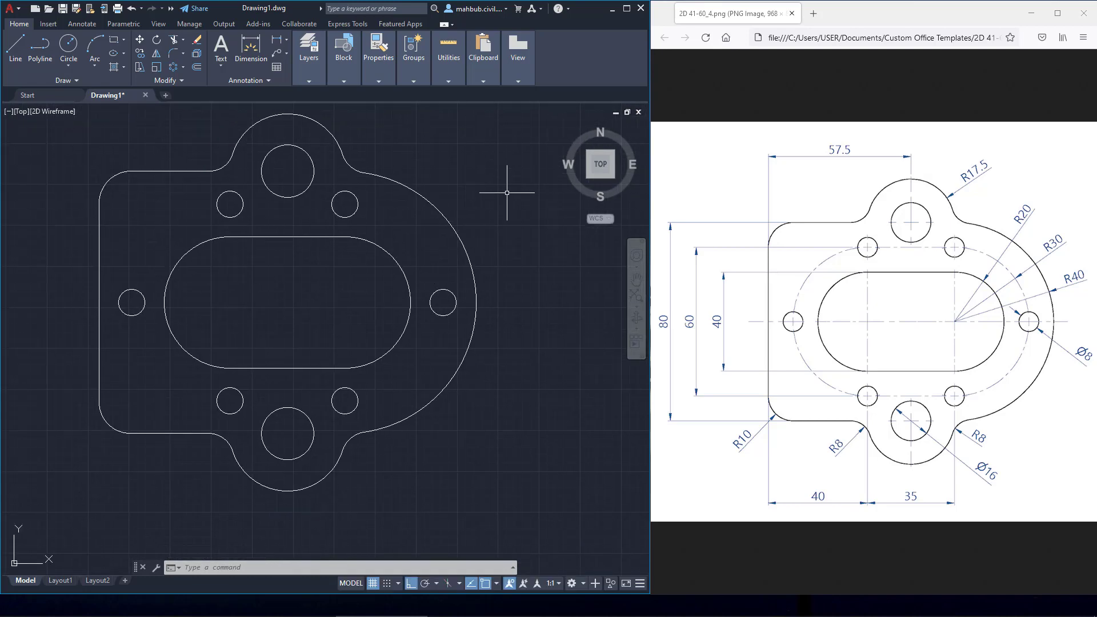